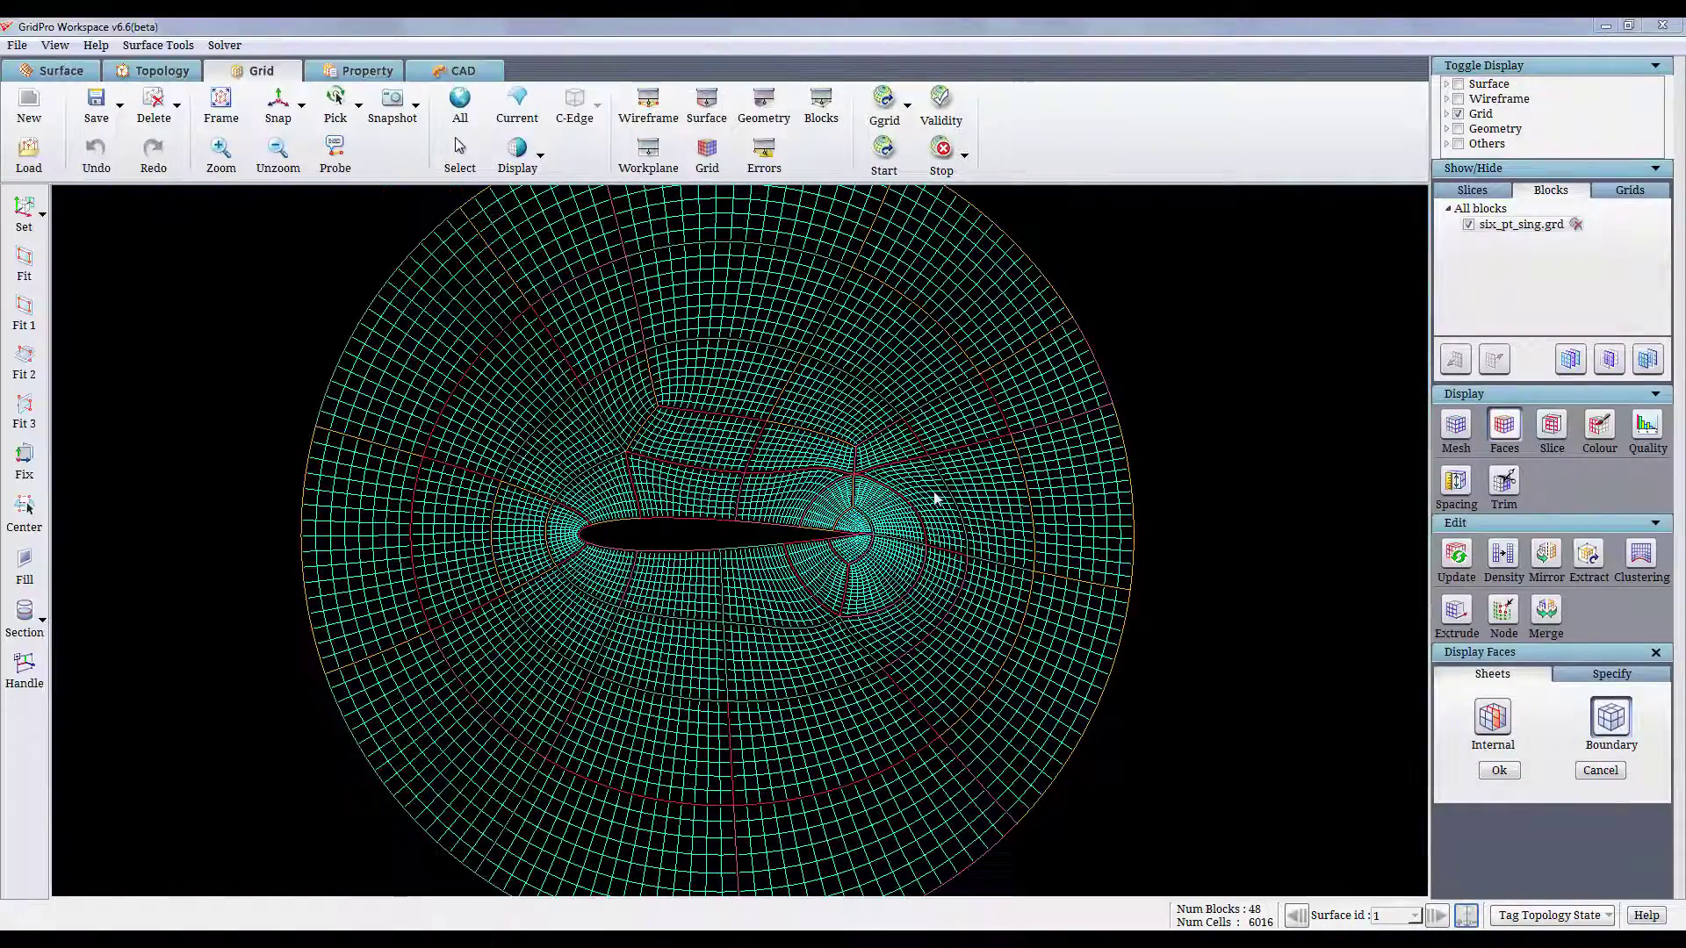
# Examine the airfoil grid near the trailing edge, comparing regular four-block nodes with the three-, five- and six-point singularities.
pyautogui.moveTo(930, 483); pyautogui.dragTo(1089, 642)
pyautogui.moveTo(1092, 644); pyautogui.dragTo(749, 624, button='middle')
pyautogui.scroll(3, 1052, 618)
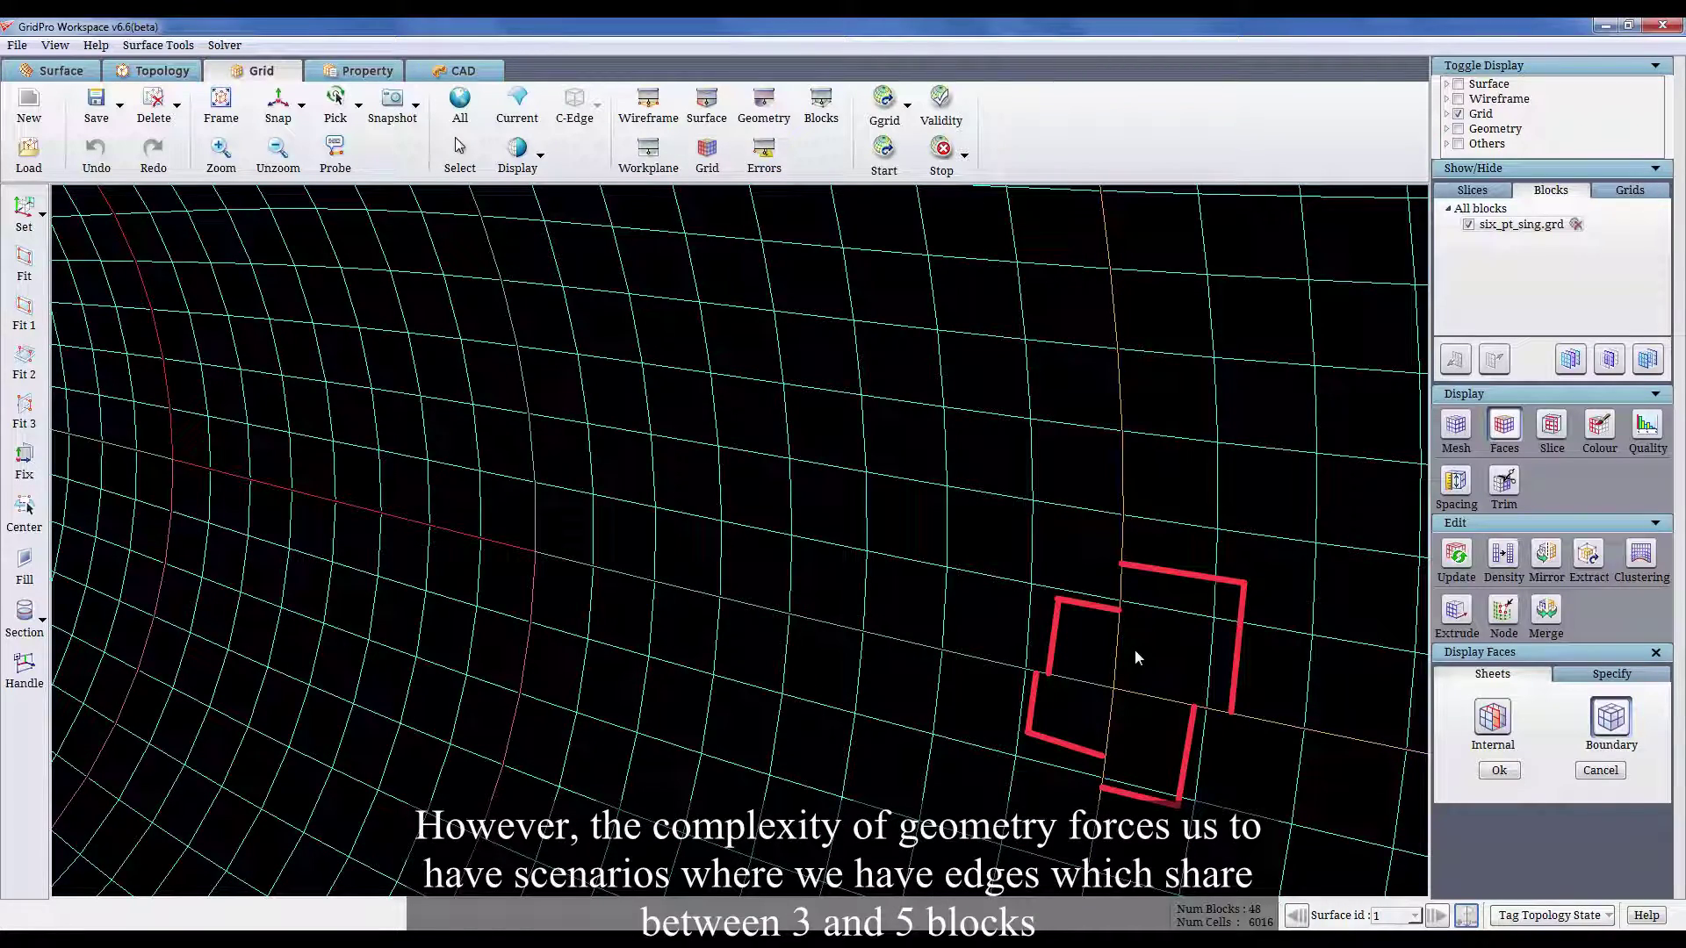
pyautogui.scroll(-3, 1092, 640)
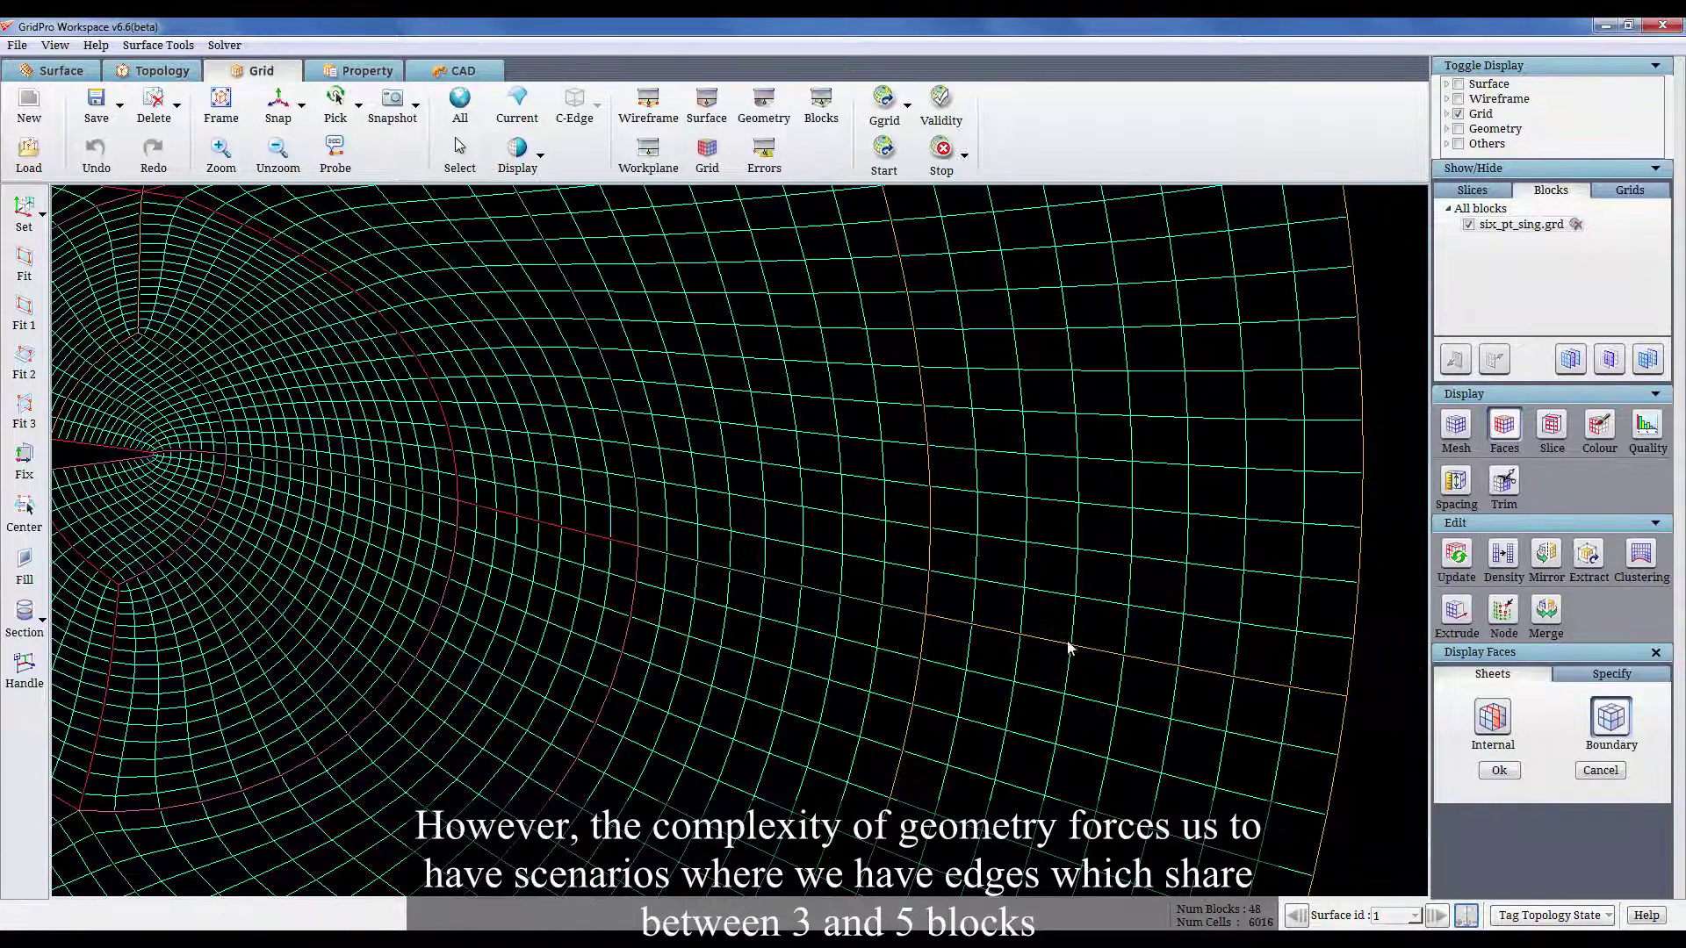
pyautogui.moveTo(421, 636); pyautogui.dragTo(746, 530, button='middle')
pyautogui.scroll(3, 530, 667)
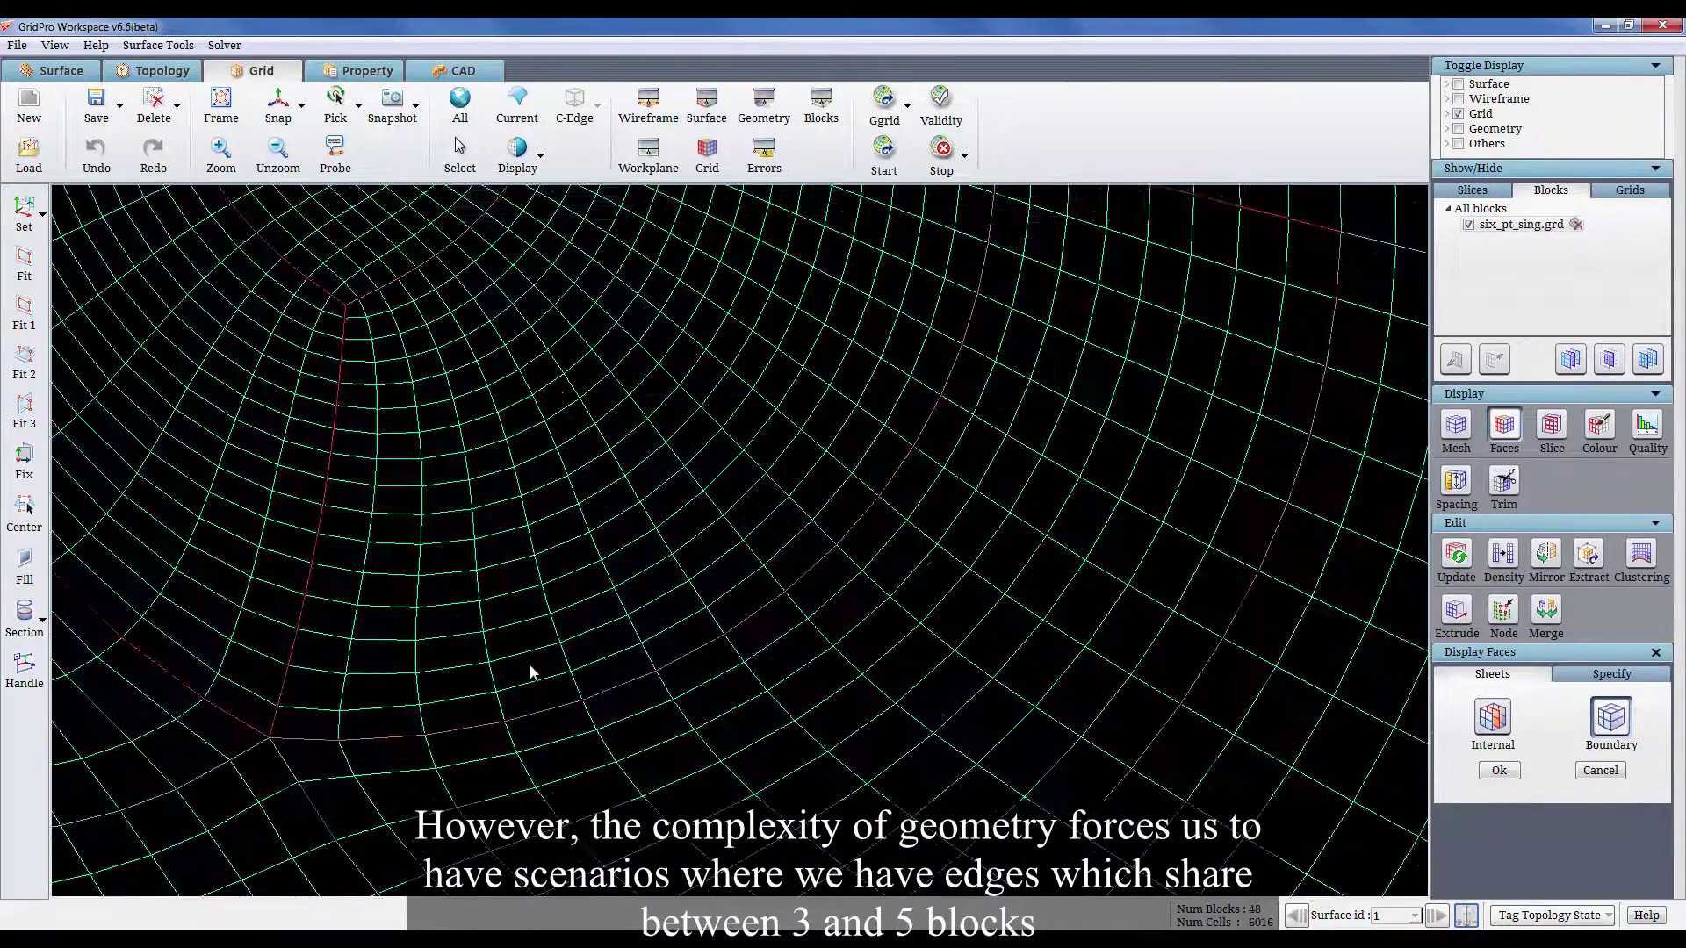
pyautogui.moveTo(529, 673); pyautogui.dragTo(804, 646)
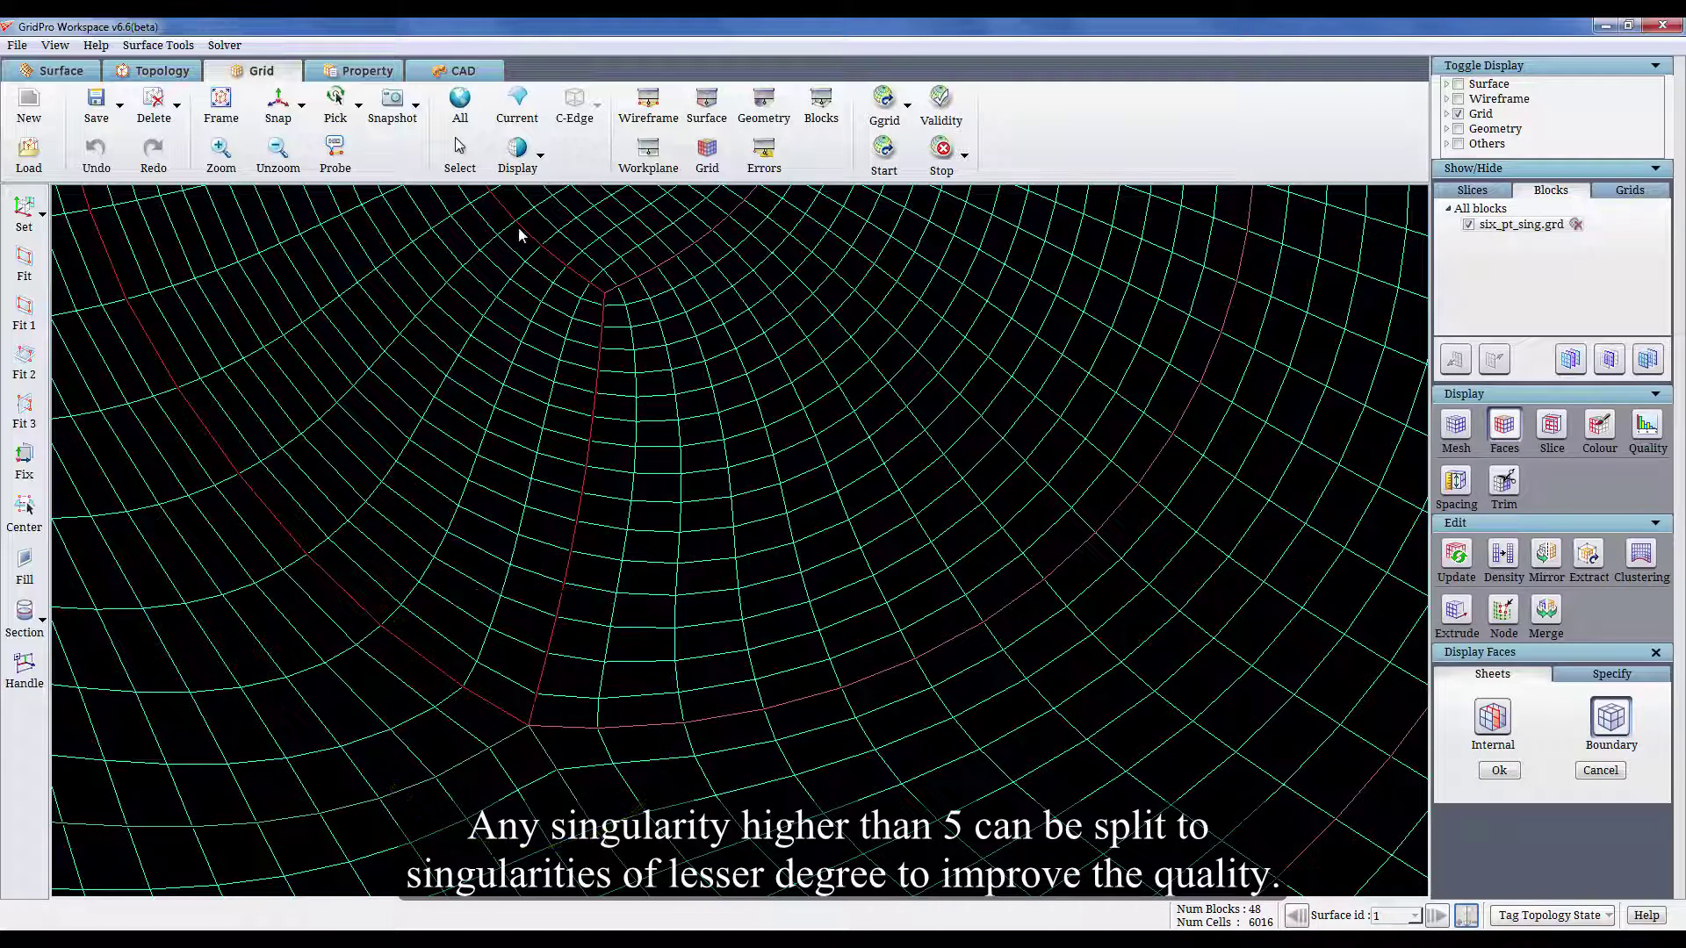
pyautogui.moveTo(518, 228); pyautogui.dragTo(702, 393)
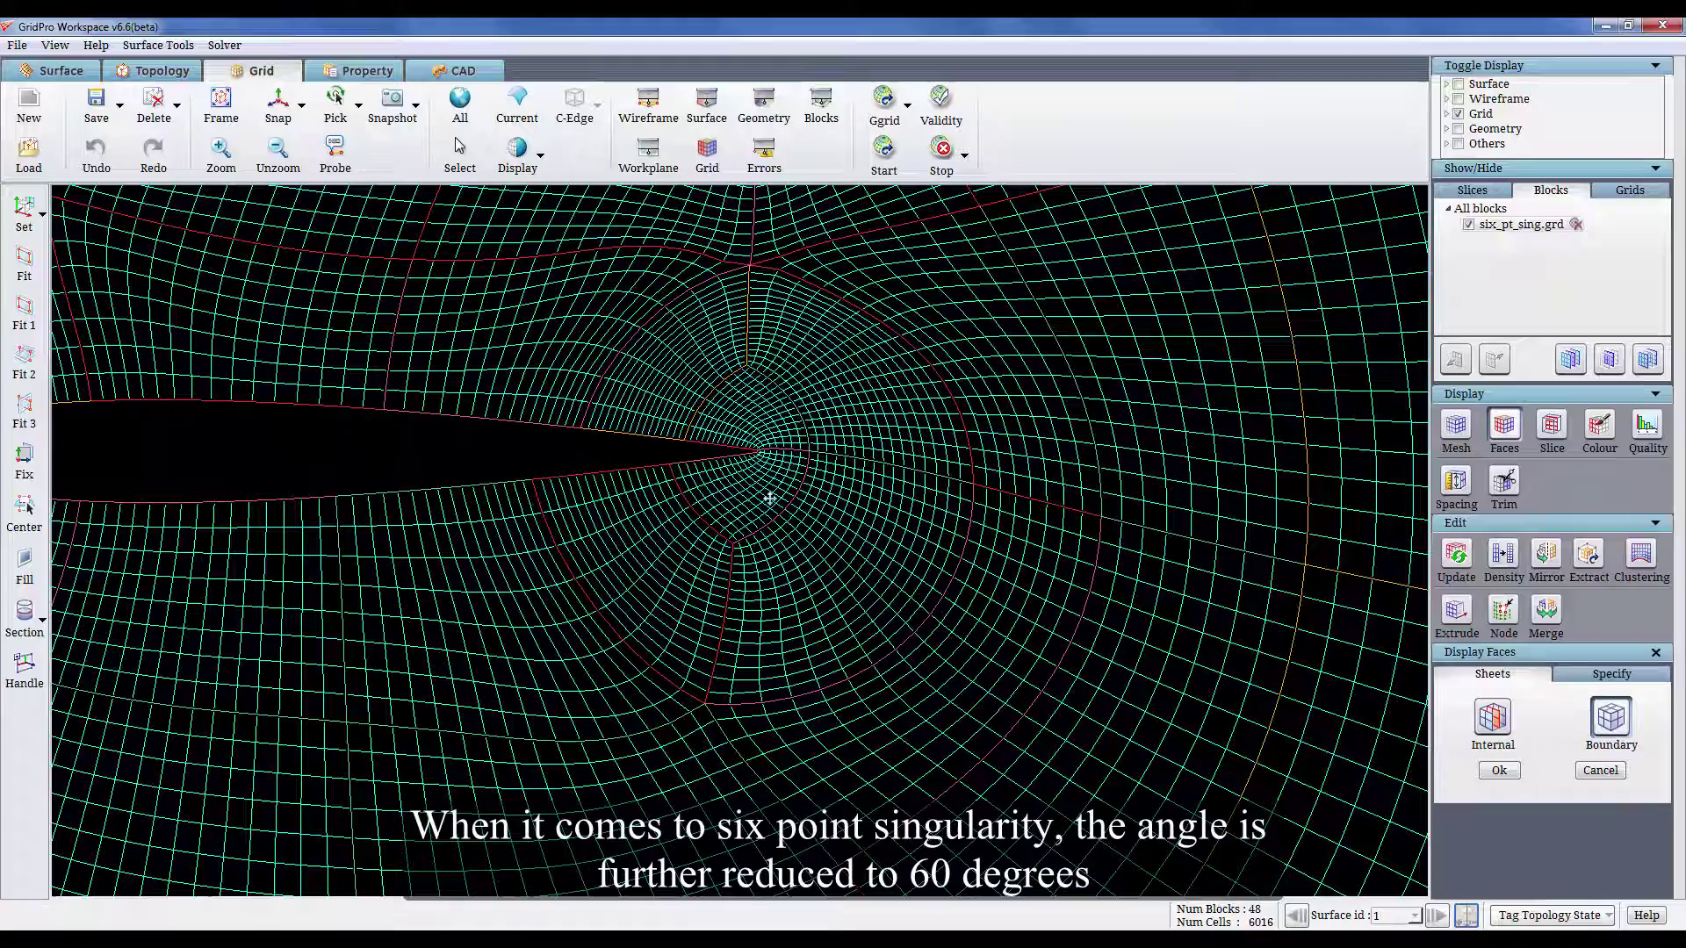
pyautogui.moveTo(769, 498); pyautogui.dragTo(737, 667, button='middle')
pyautogui.moveTo(613, 351); pyautogui.dragTo(835, 590)
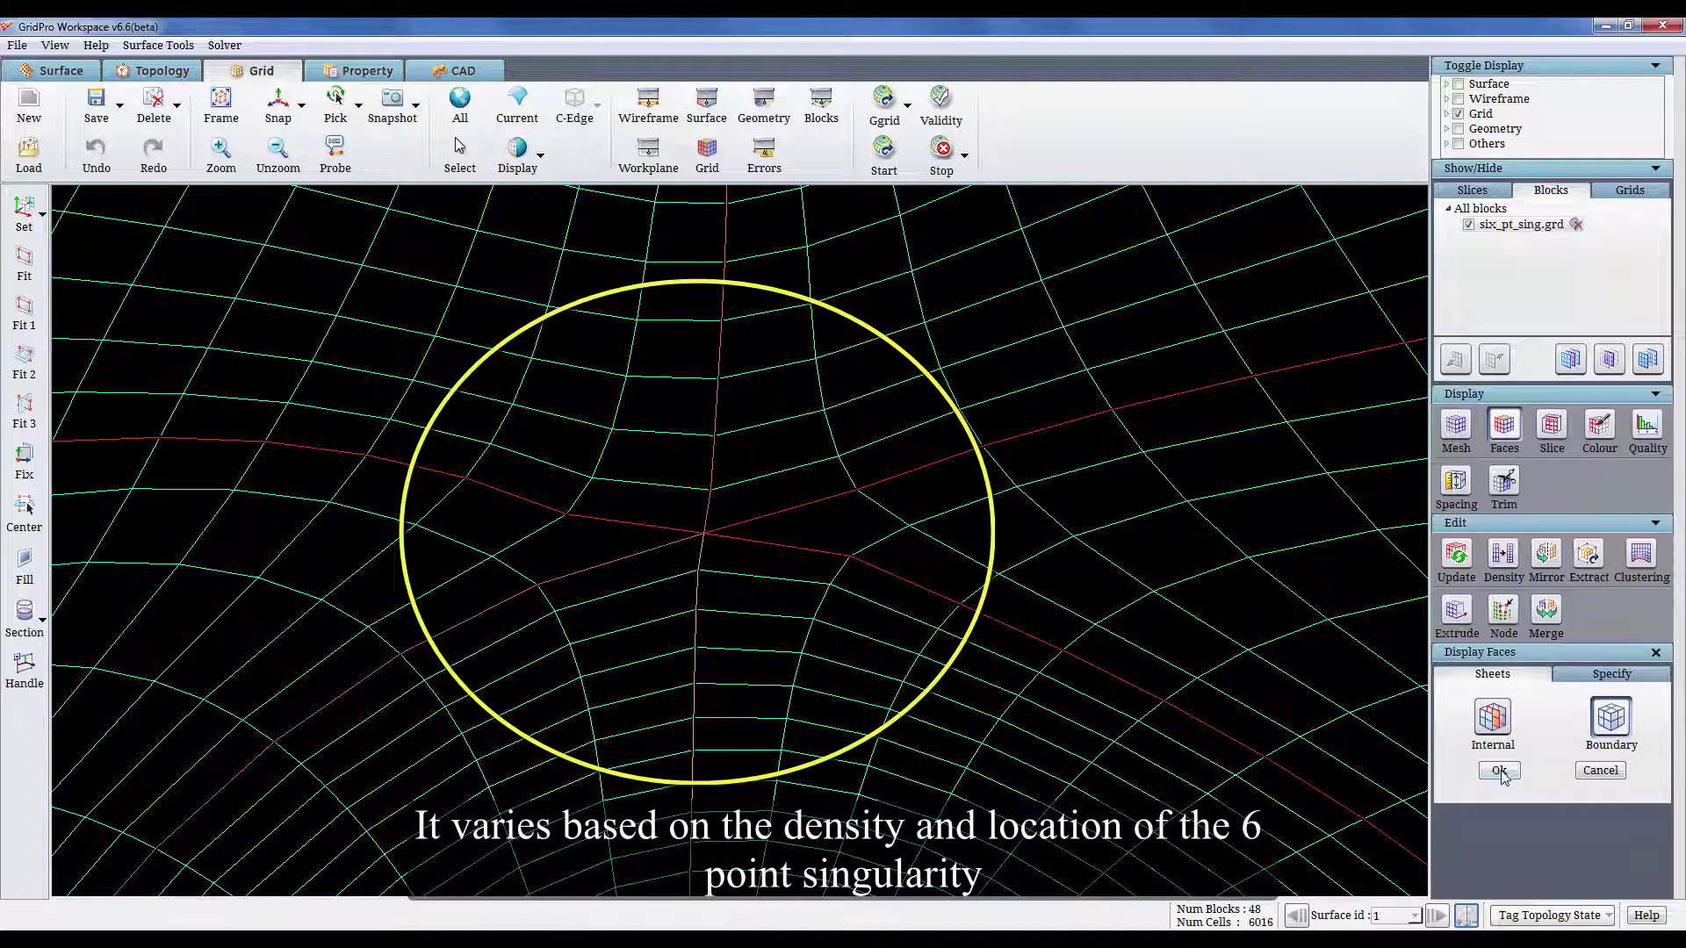
# View the six-point singularity with the grid coloured by block, and return to sheet colouring.
pyautogui.click(1599, 426)
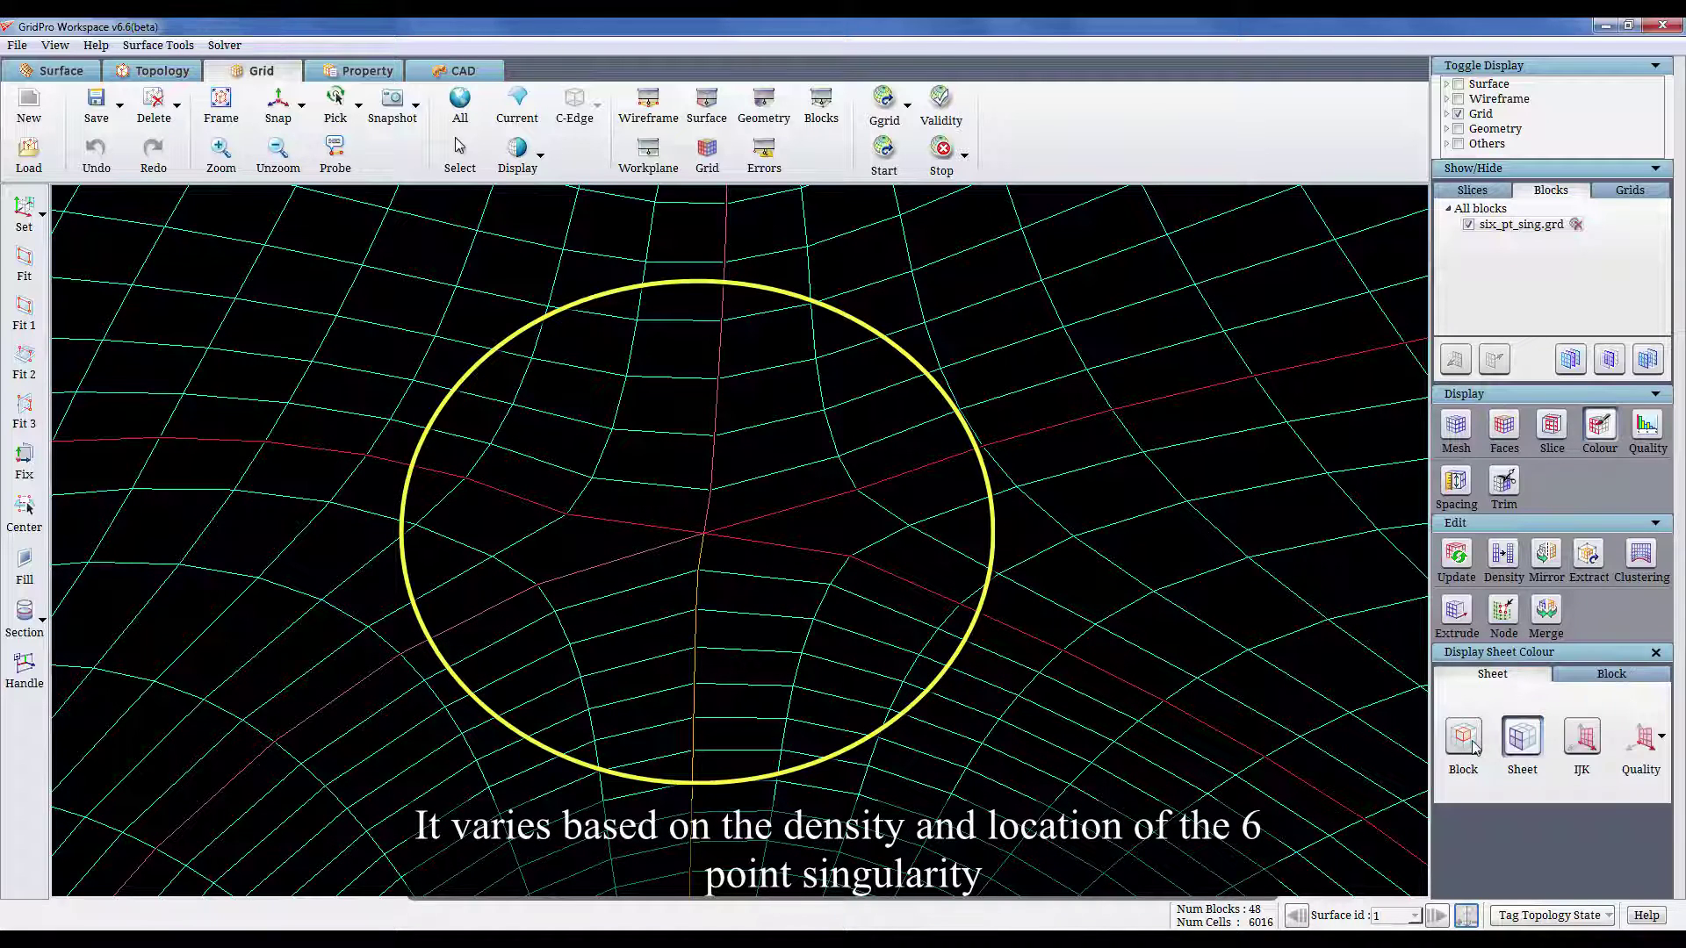
pyautogui.click(1463, 738)
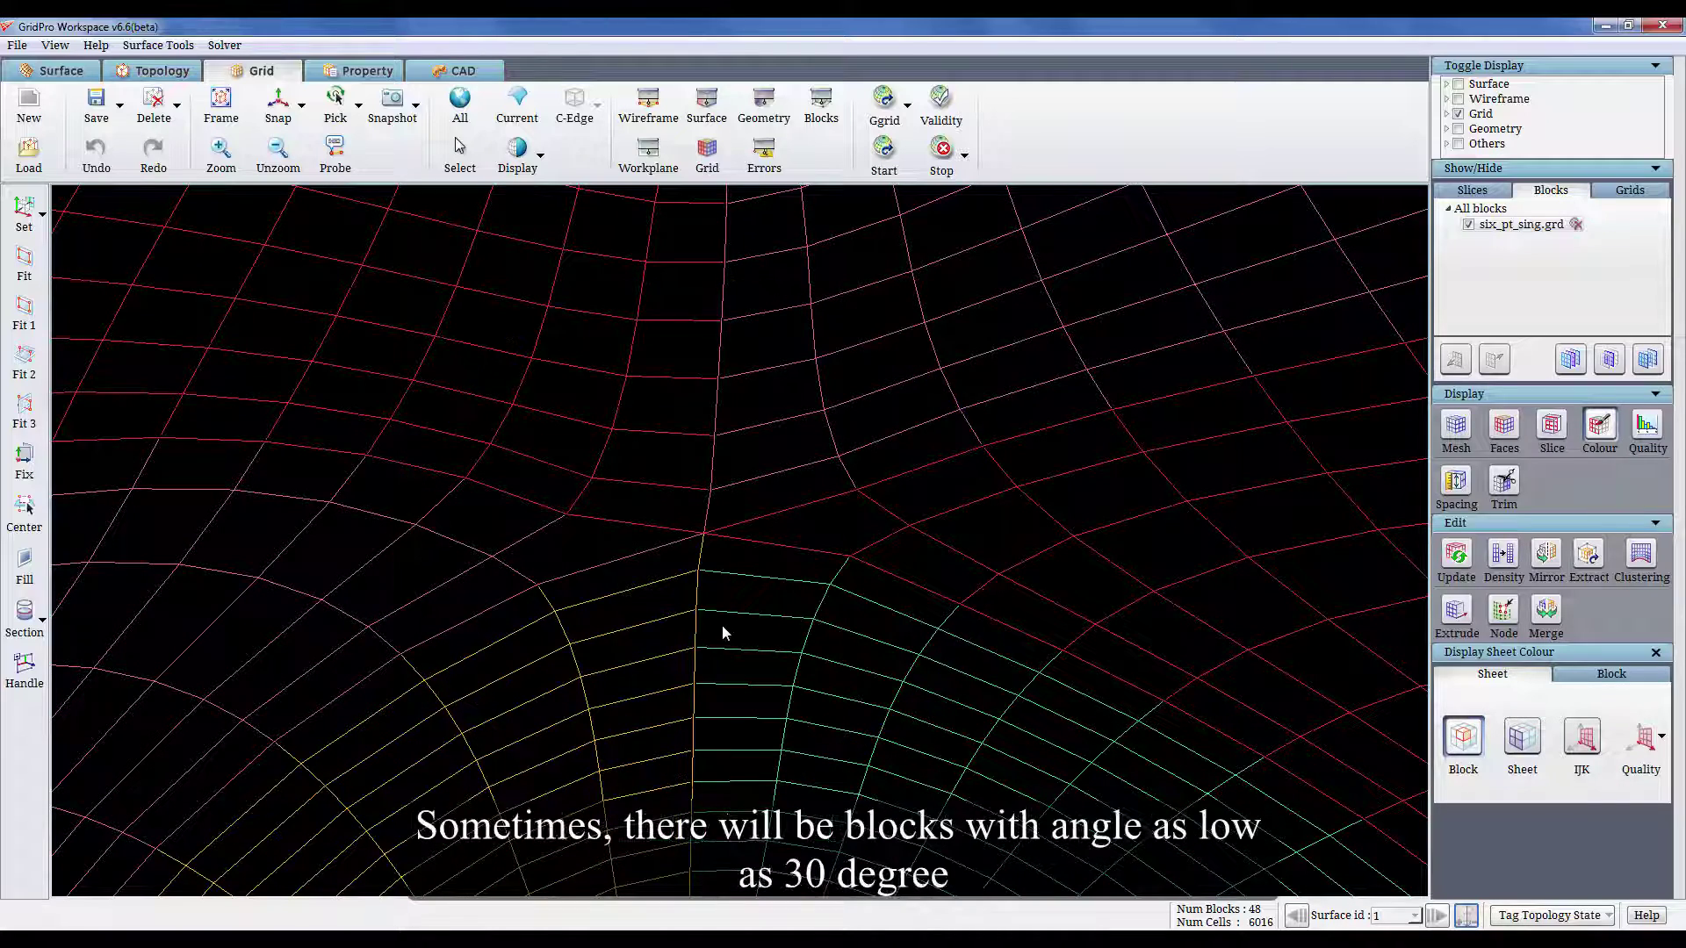
pyautogui.click(1523, 738)
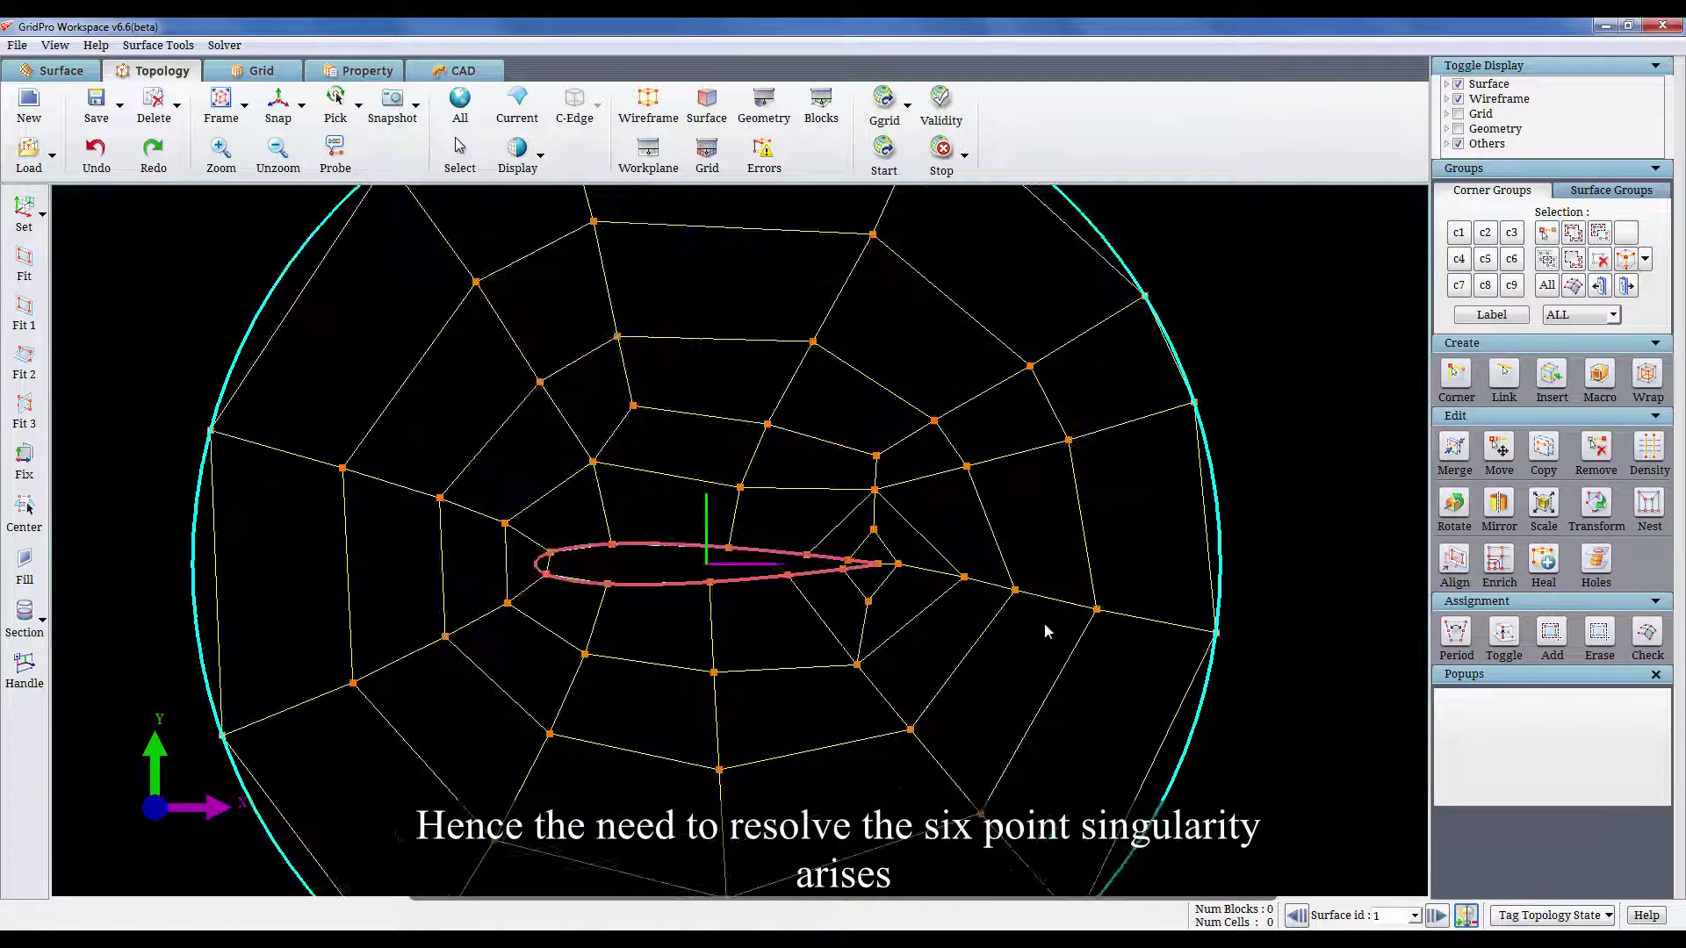
# Group in corner group c5 the line of corners from the airfoil's upper surface through the six-point singularity to the outer circle.
pyautogui.moveTo(1045, 623); pyautogui.dragTo(1017, 625, button='middle')
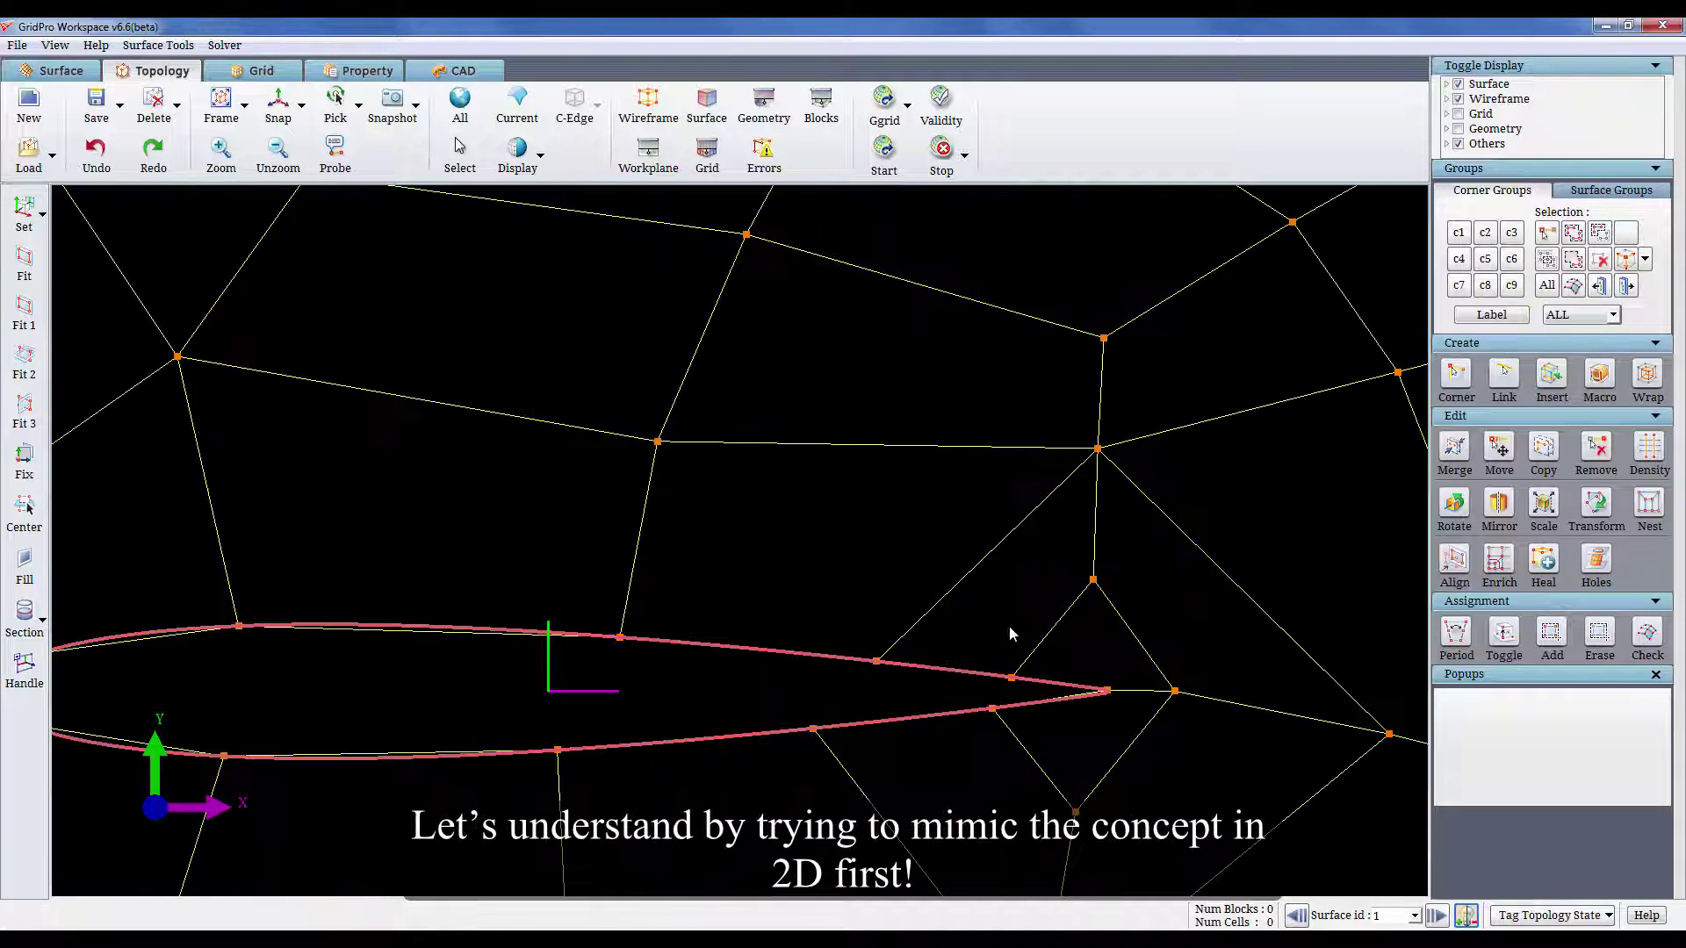
pyautogui.moveTo(1141, 596); pyautogui.dragTo(980, 625, button='middle')
pyautogui.moveTo(980, 625); pyautogui.dragTo(956, 587, button='right')
pyautogui.moveTo(993, 595); pyautogui.dragTo(915, 614, button='middle')
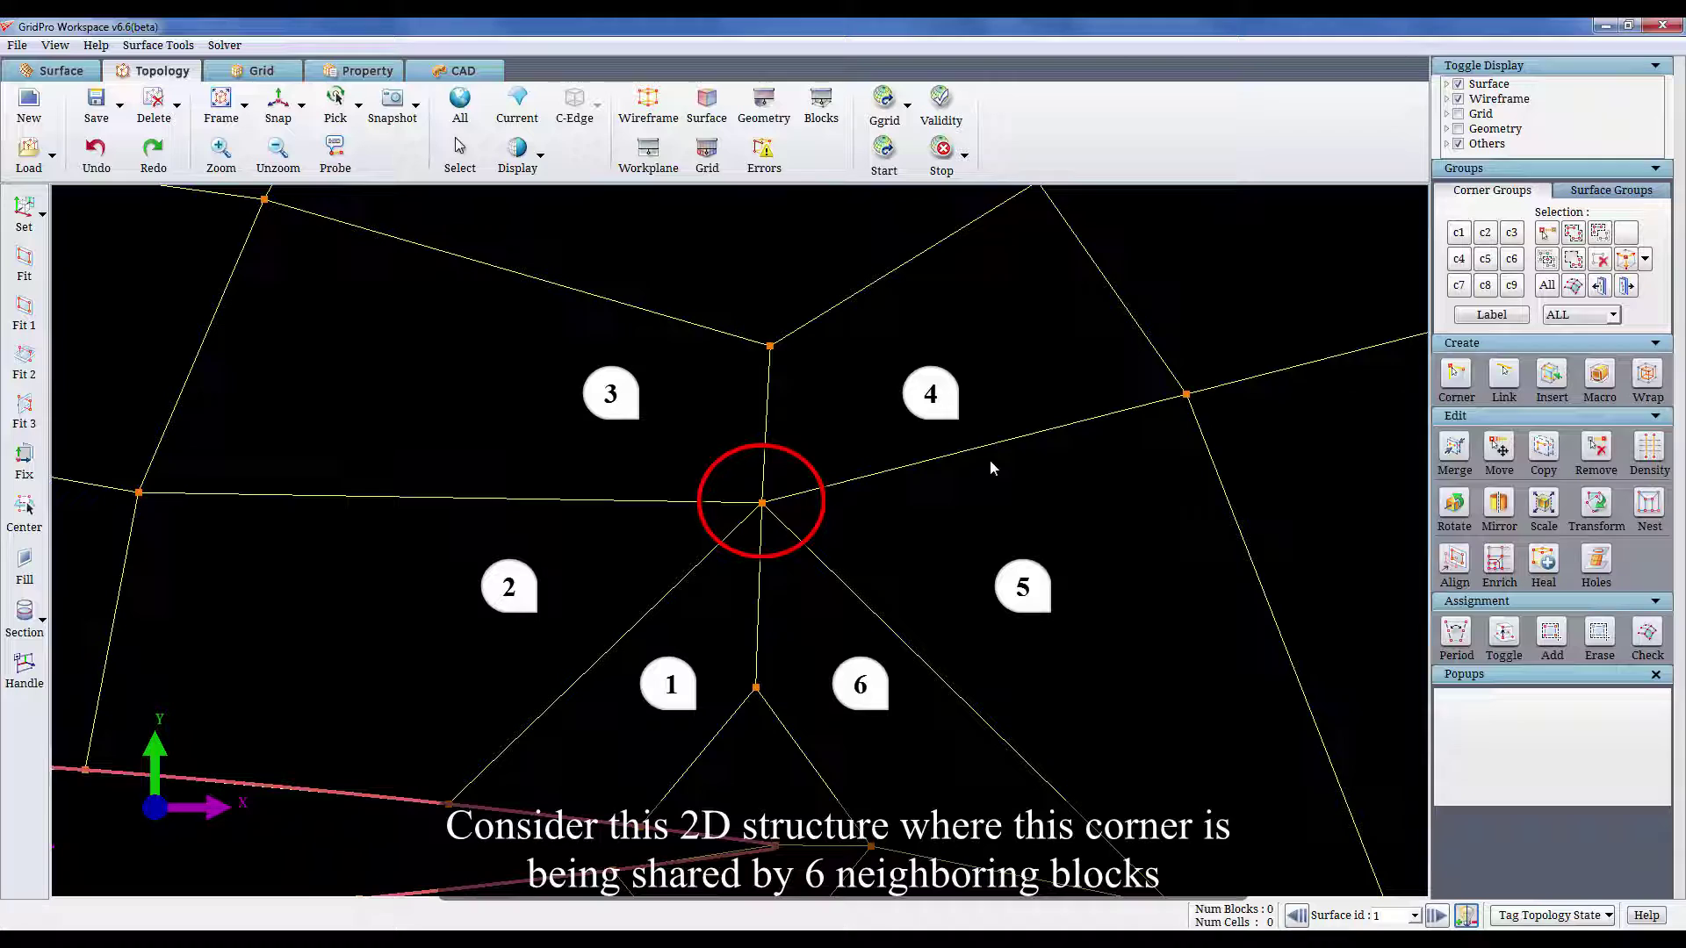
pyautogui.moveTo(990, 461); pyautogui.dragTo(1016, 527, button='right')
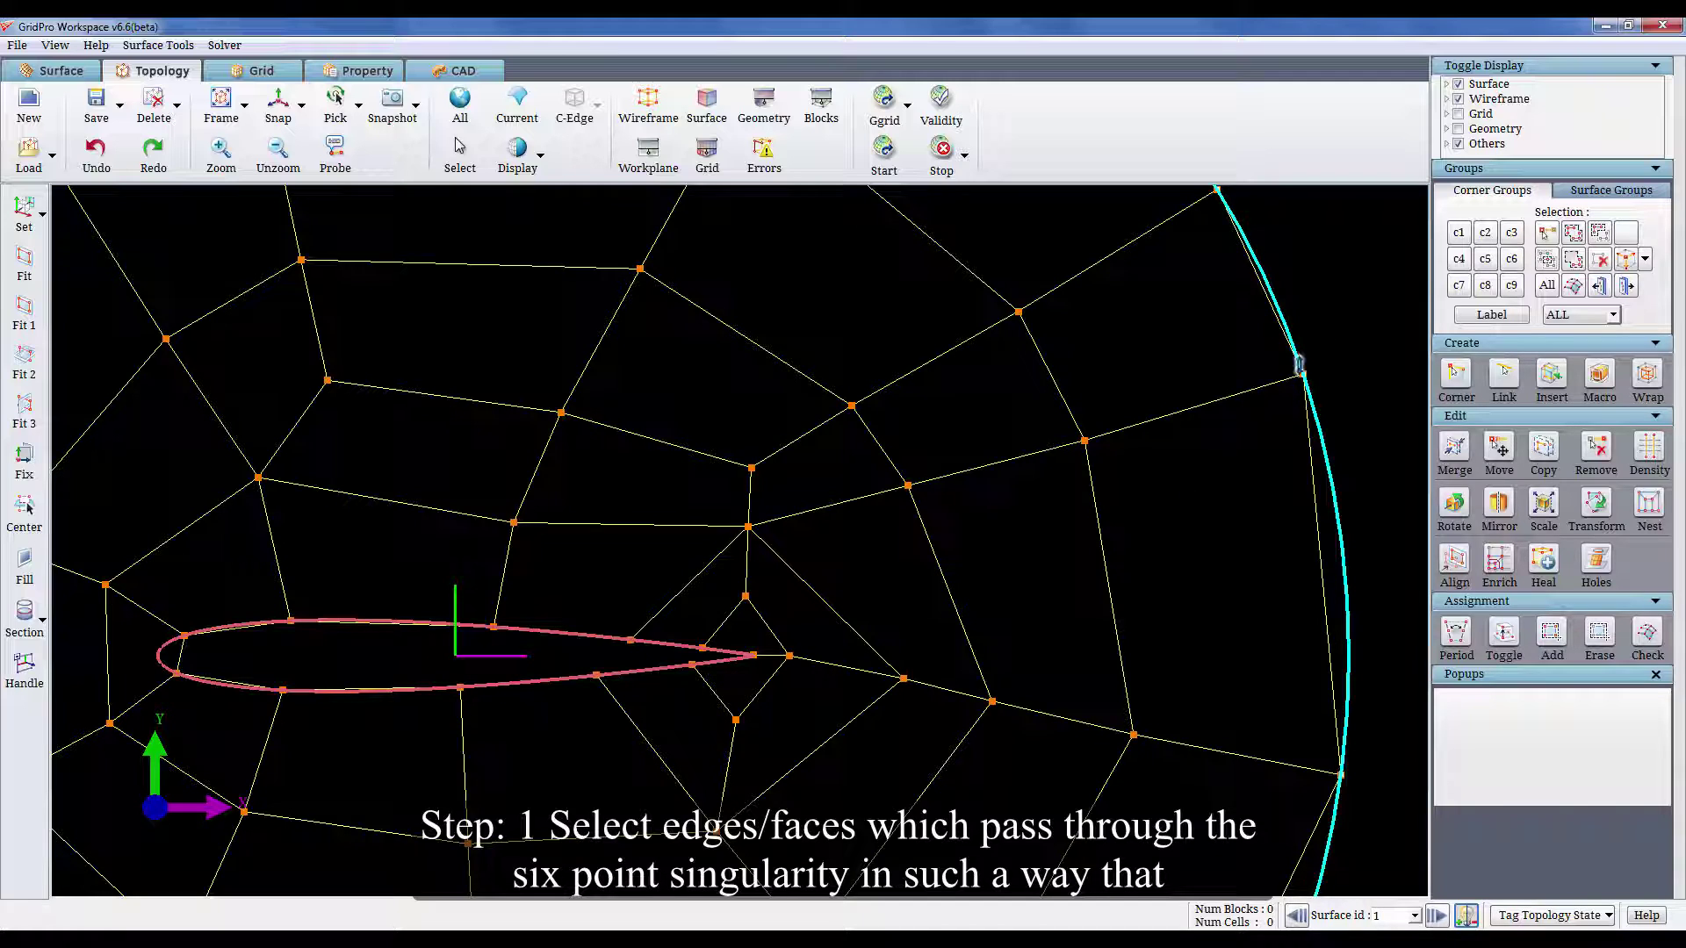
pyautogui.click(1485, 259)
pyautogui.click(1573, 232)
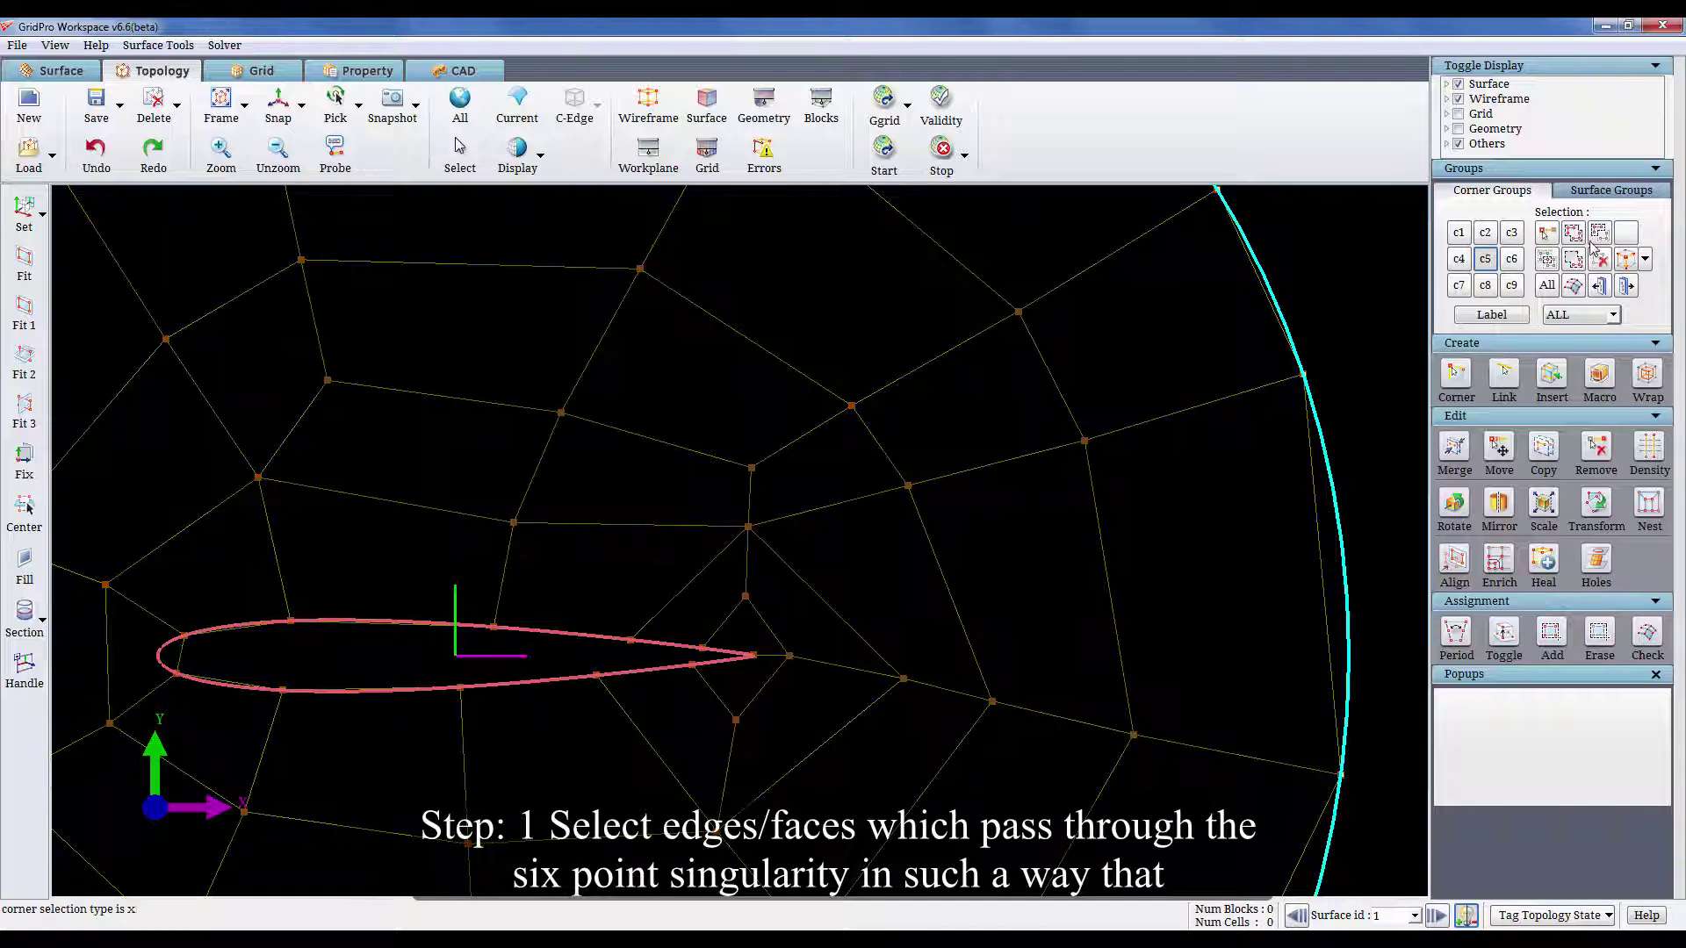
pyautogui.moveTo(584, 592); pyautogui.dragTo(656, 654)
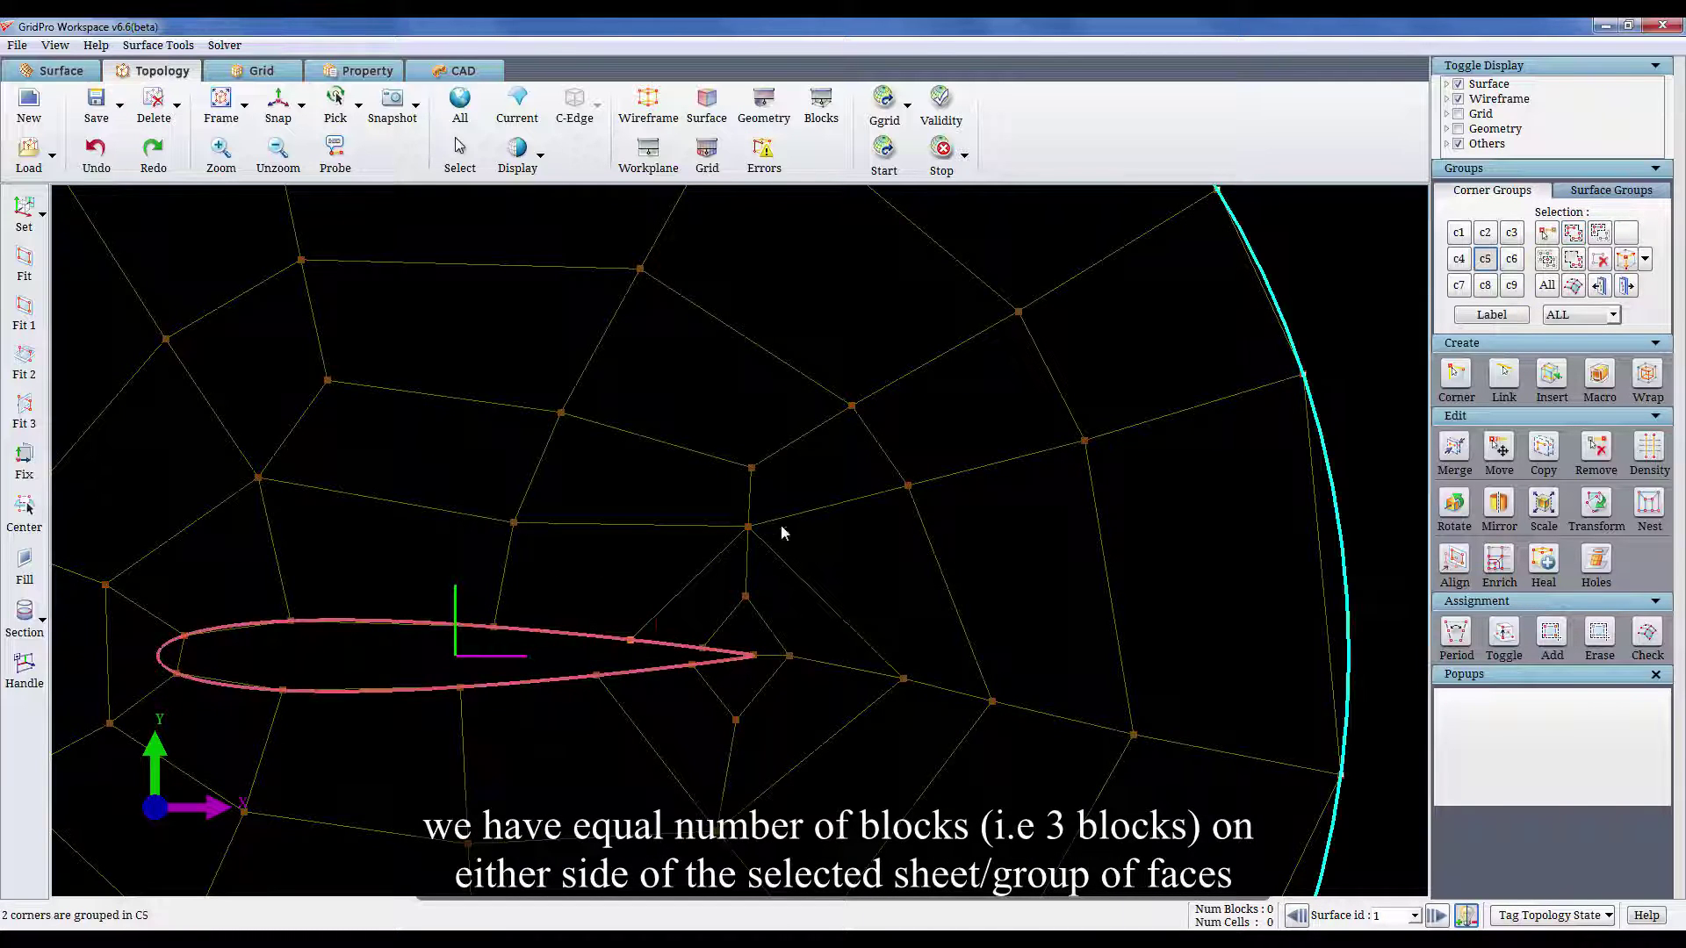
pyautogui.click(748, 527)
pyautogui.click(908, 486)
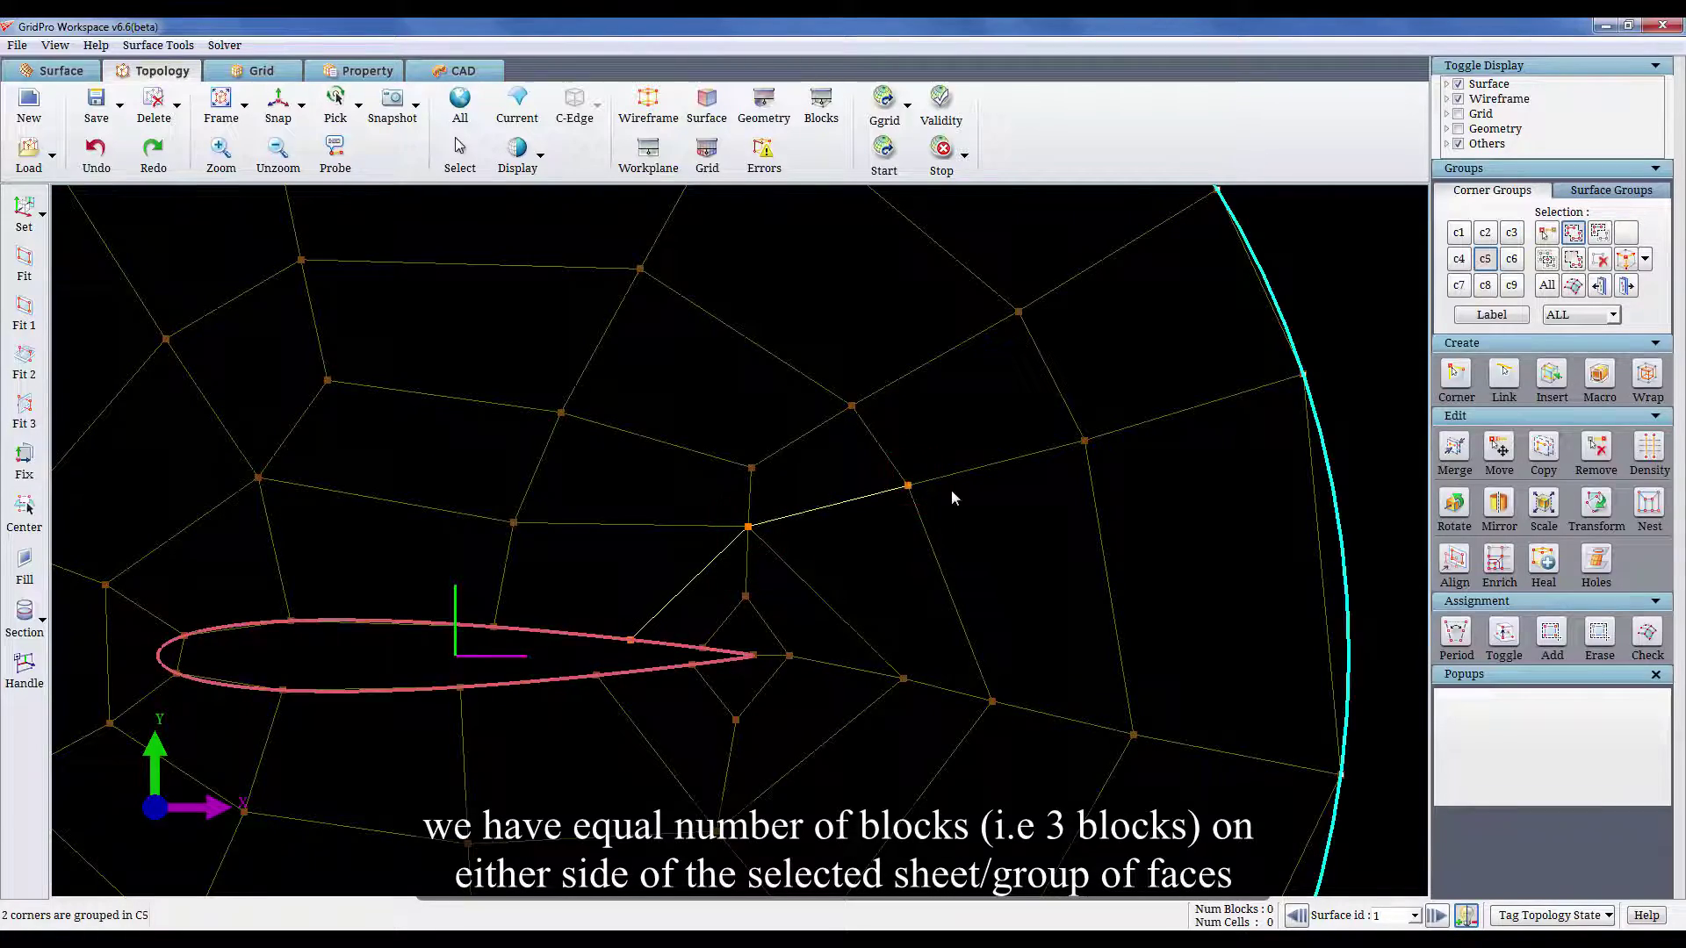
pyautogui.moveTo(1085, 469); pyautogui.dragTo(1108, 479)
pyautogui.moveTo(1205, 336); pyautogui.dragTo(1328, 431)
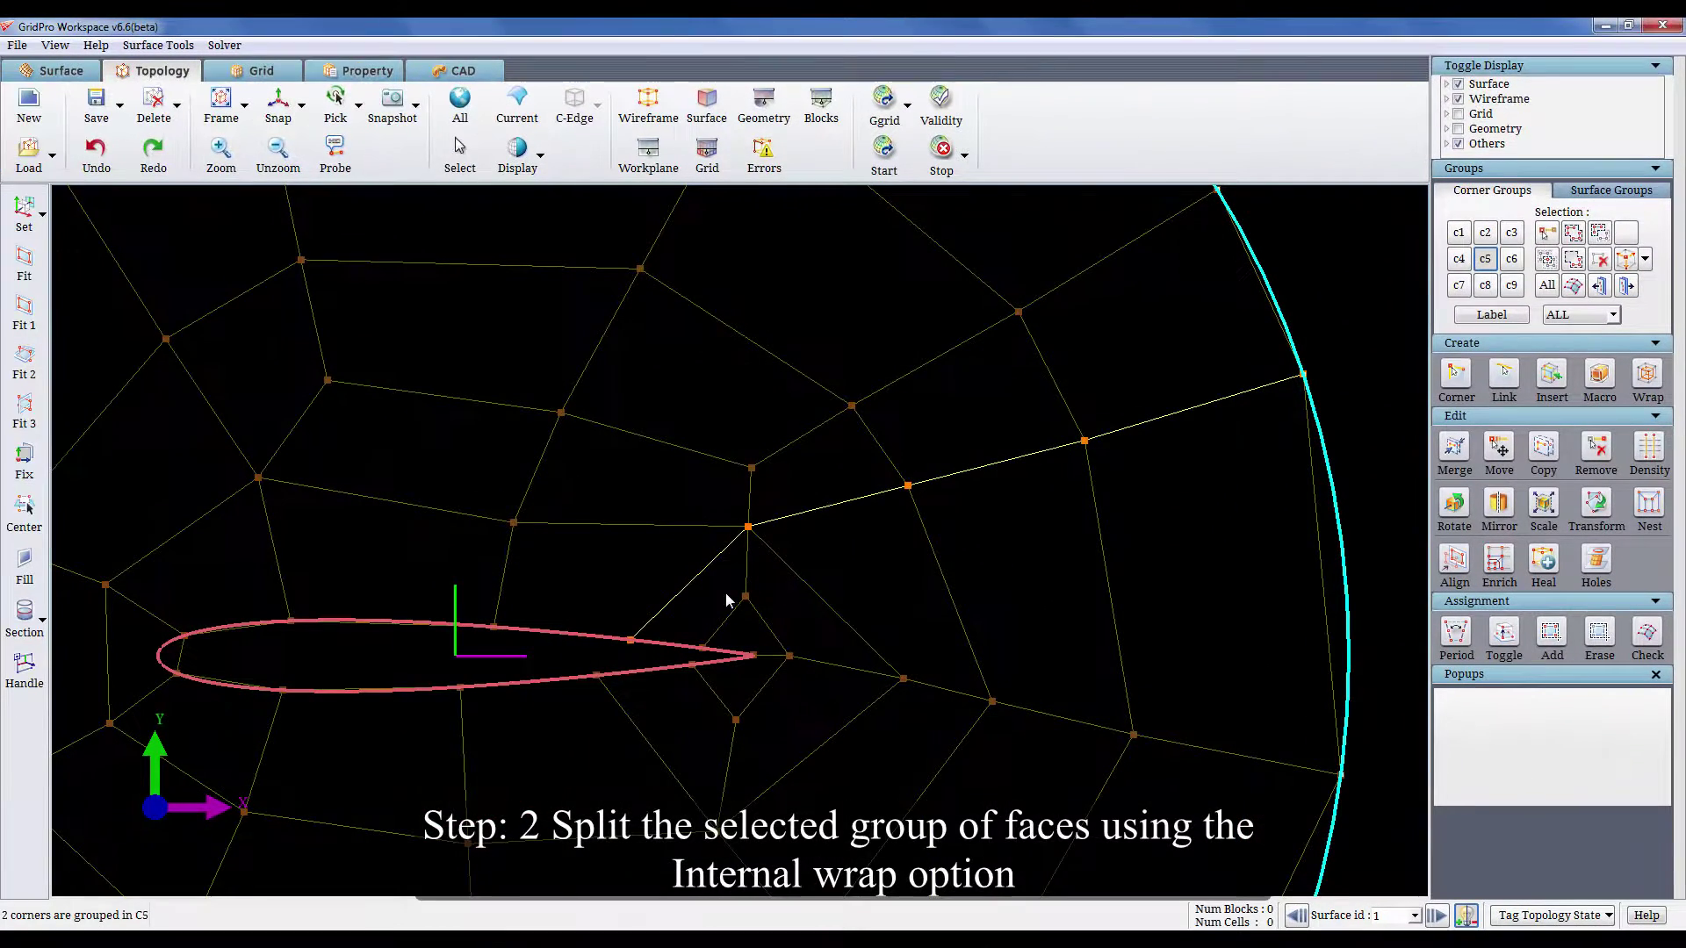
# Split the faces of corner group c5 with an internal-faces wrap and inspect the divided singularity.
pyautogui.click(1648, 375)
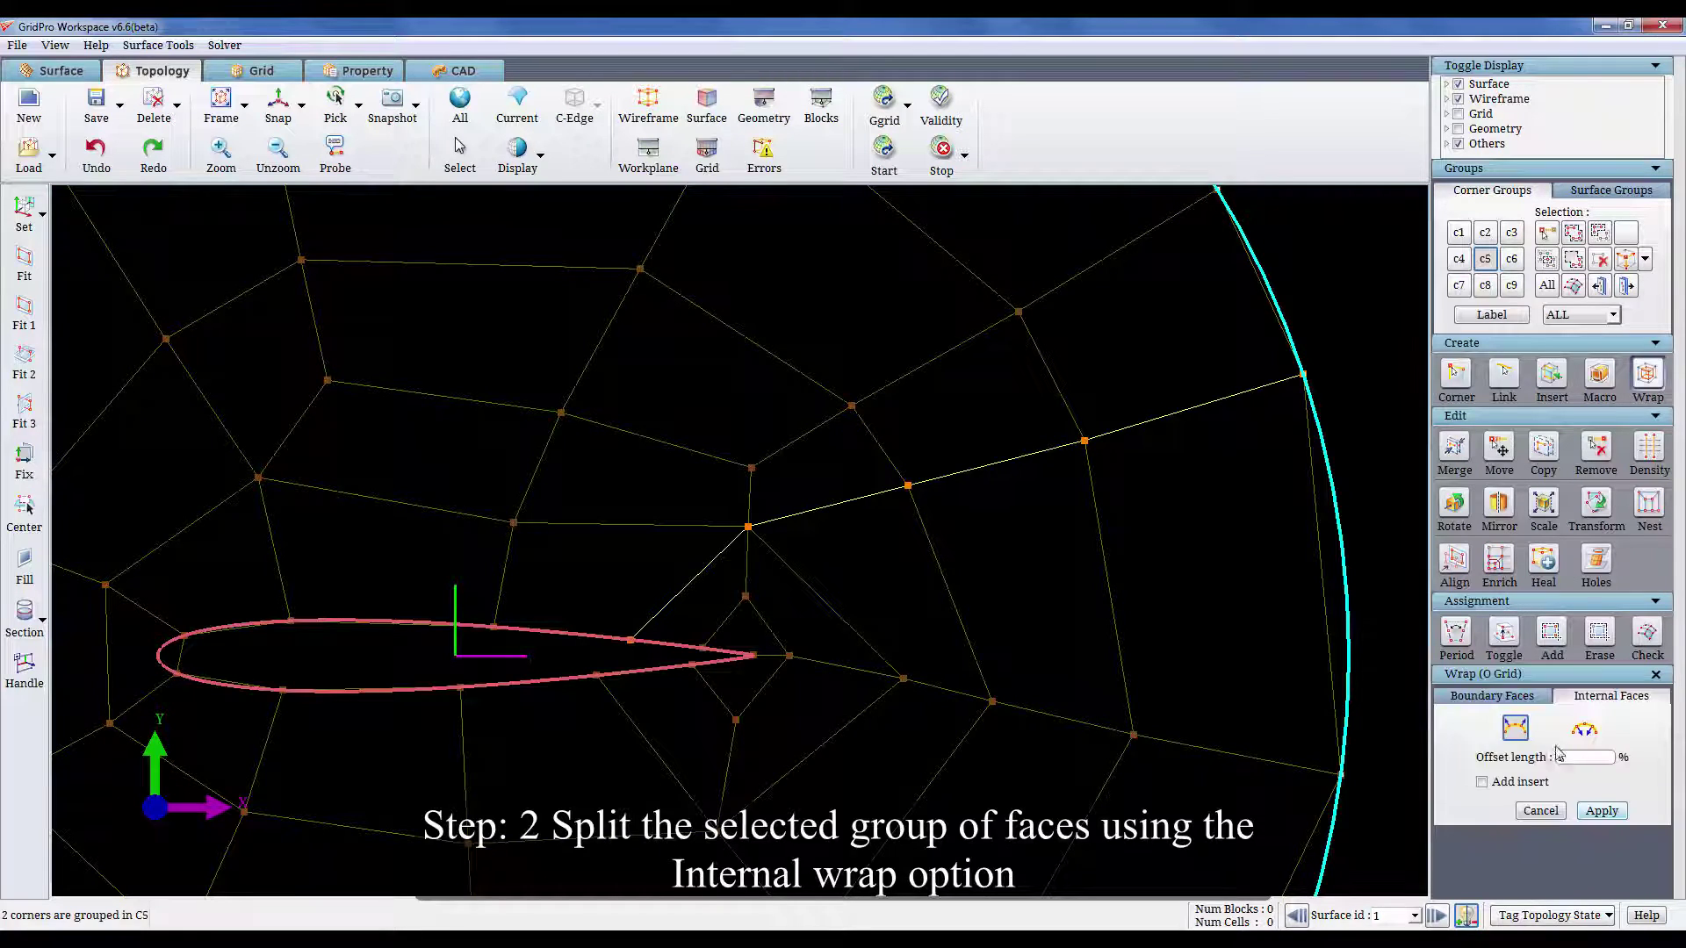
pyautogui.click(1595, 813)
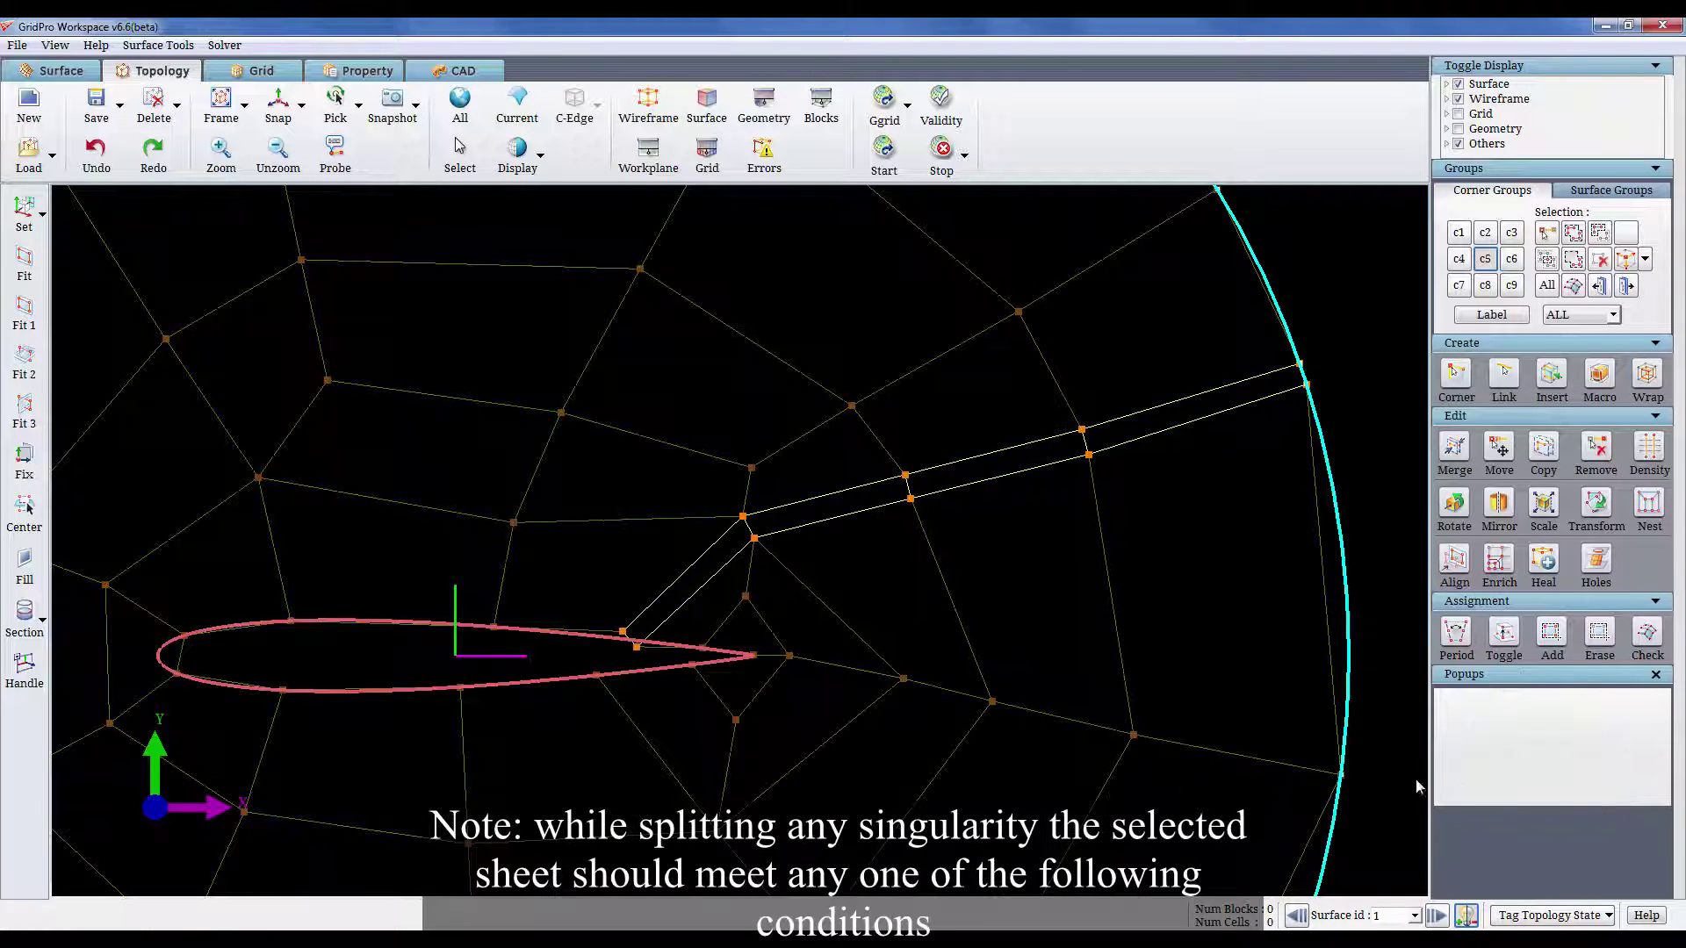
pyautogui.moveTo(540, 424); pyautogui.dragTo(827, 641)
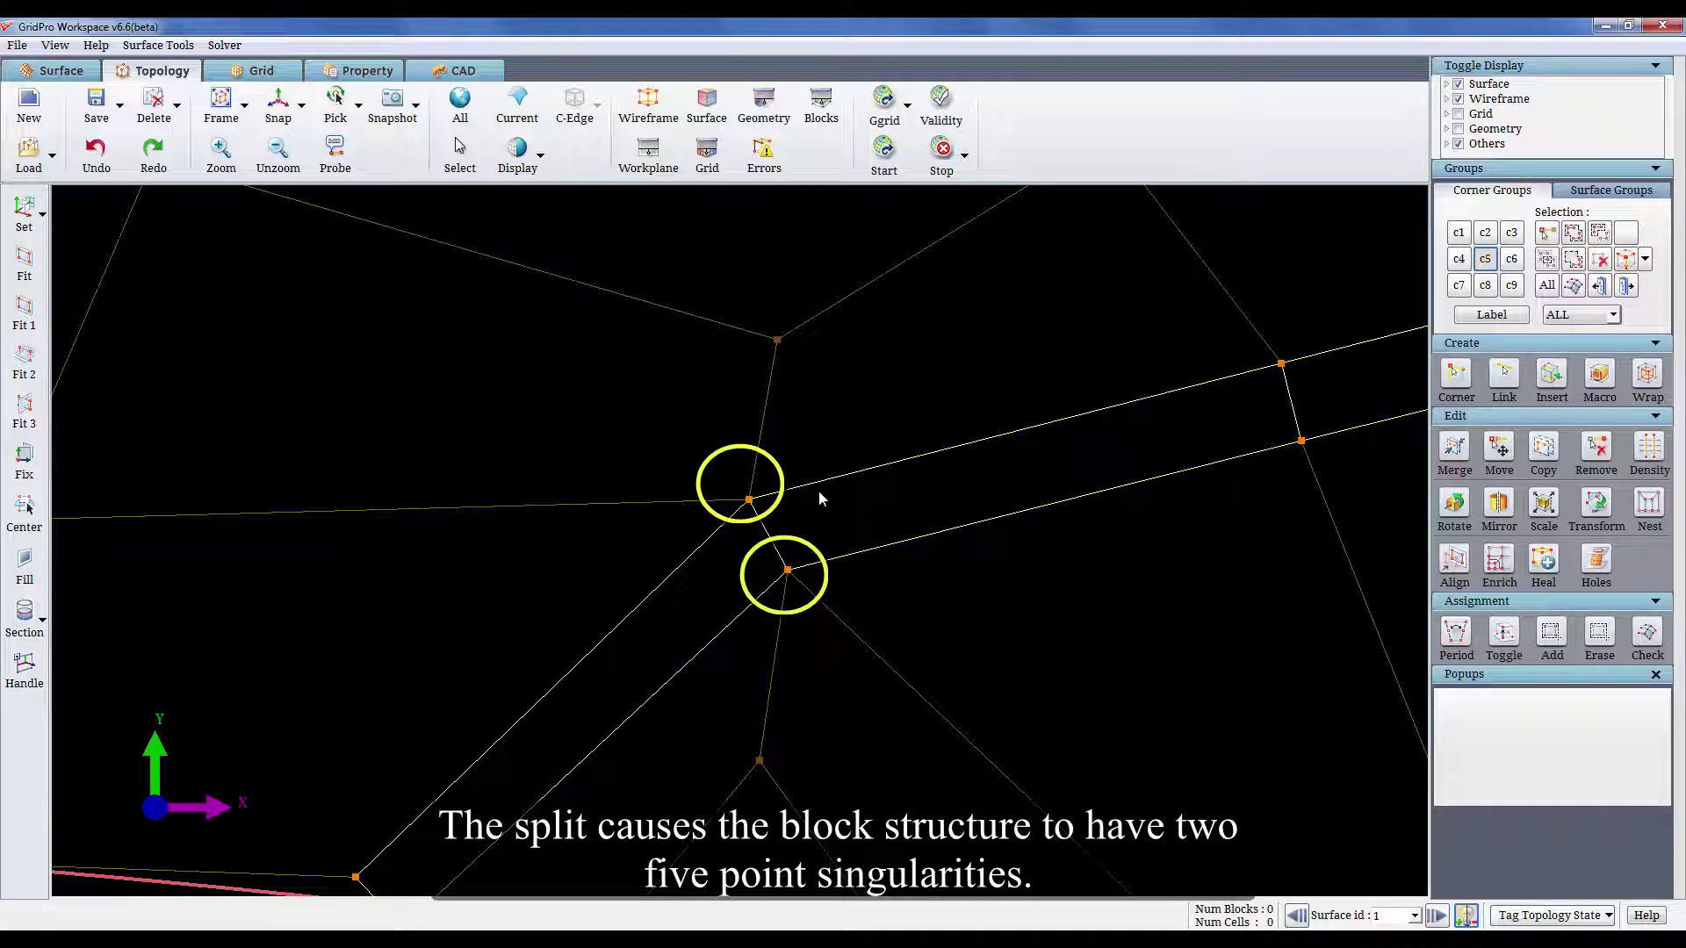
pyautogui.scroll(-4, 815, 504)
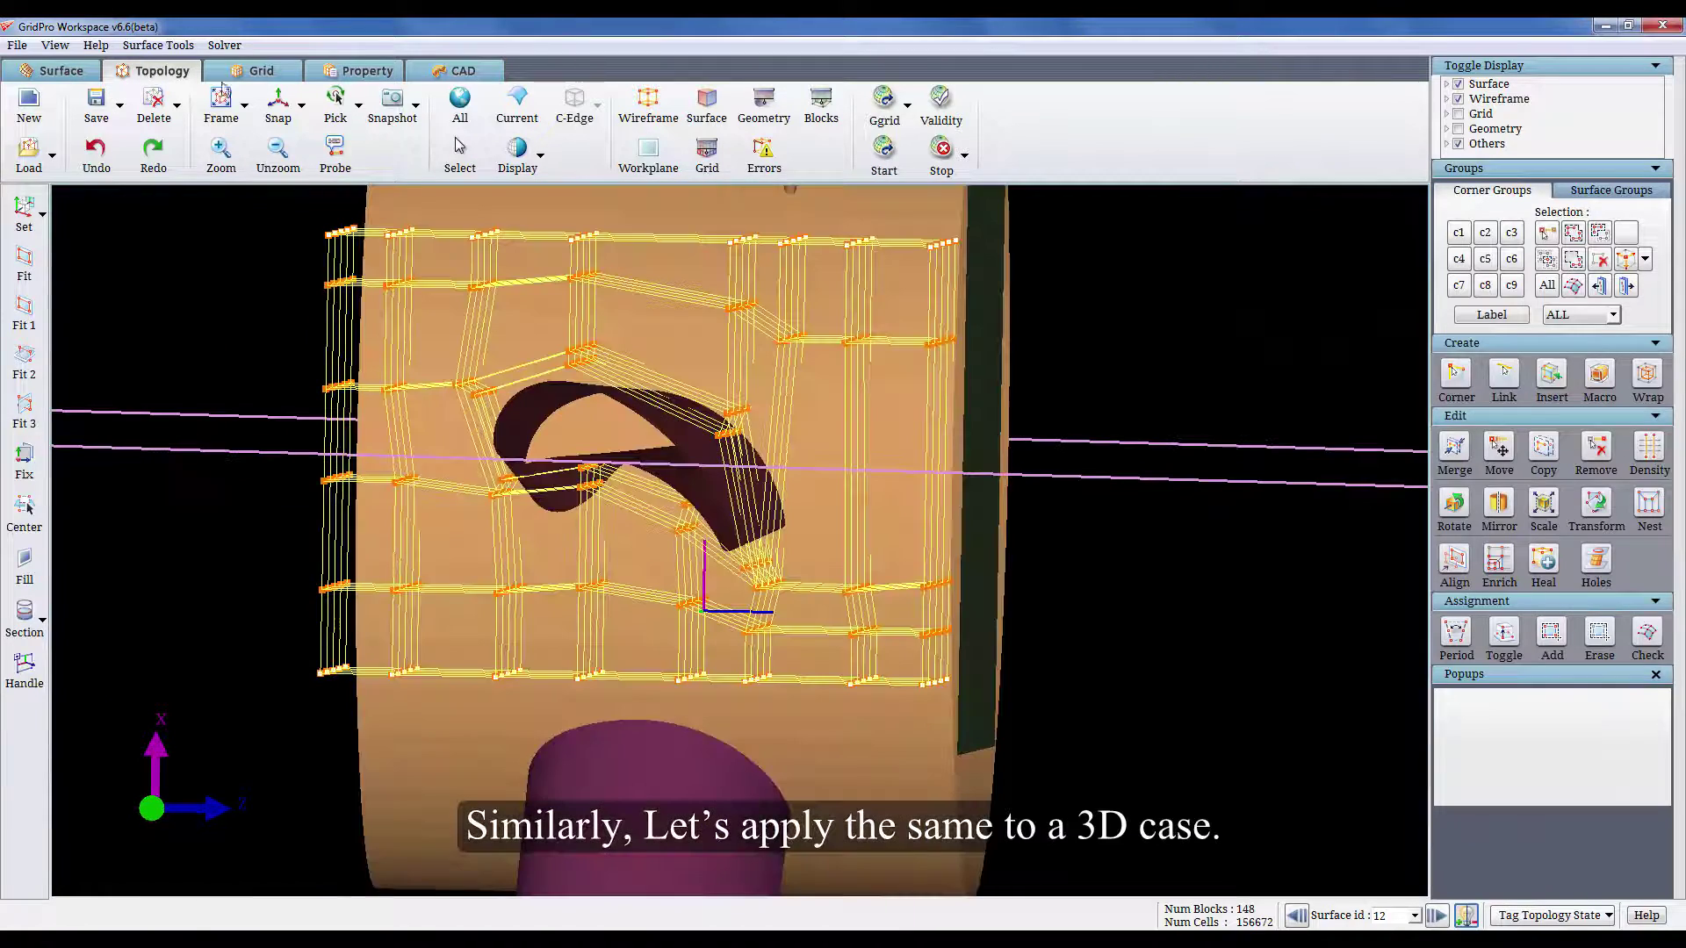
# Align the view of the 3D blade topology to an axis and show corner group c2 around the six-block edges.
pyautogui.click(306, 106)
pyautogui.click(314, 171)
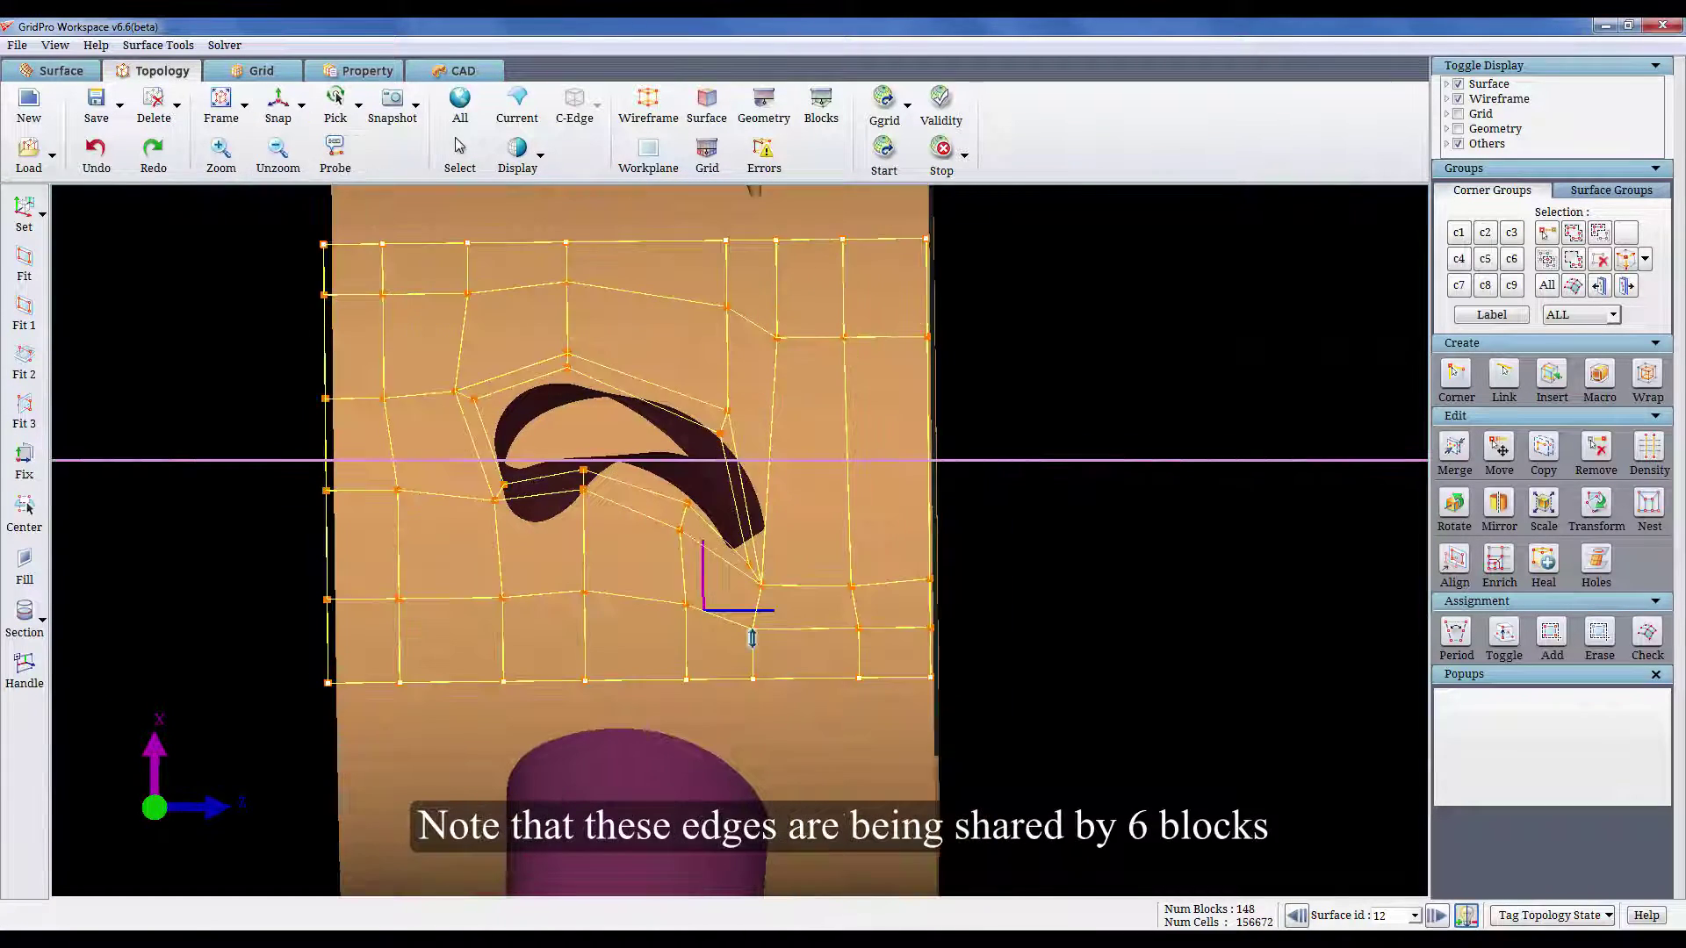
pyautogui.moveTo(752, 638); pyautogui.dragTo(825, 686, button='right')
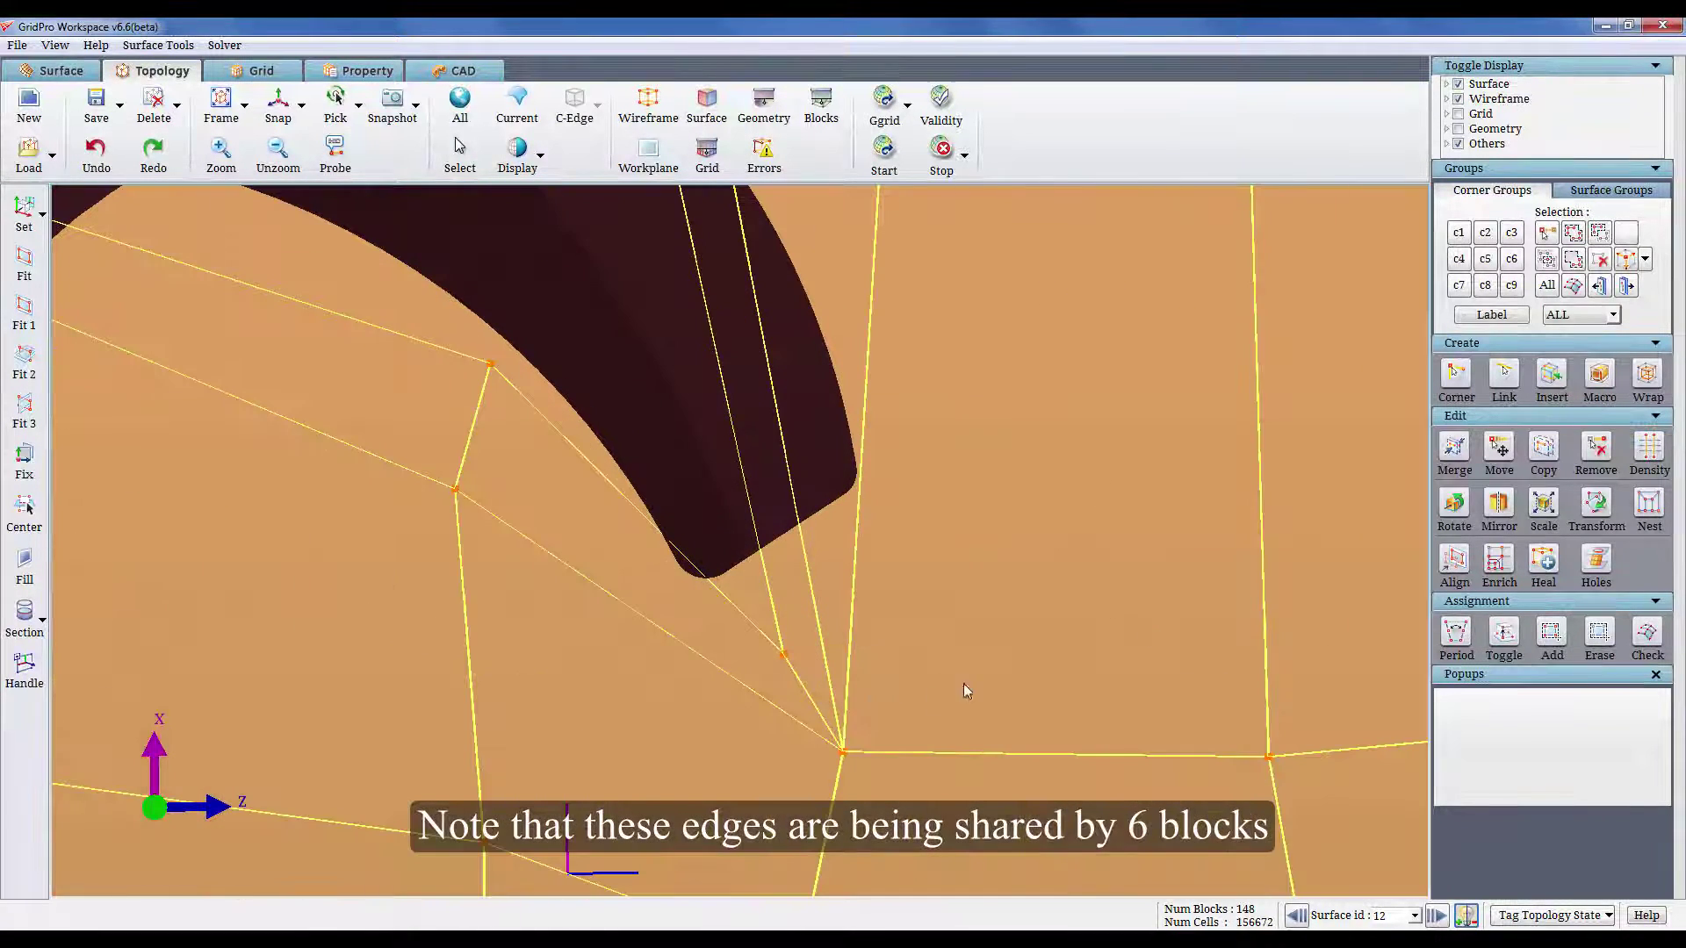
pyautogui.click(1484, 233)
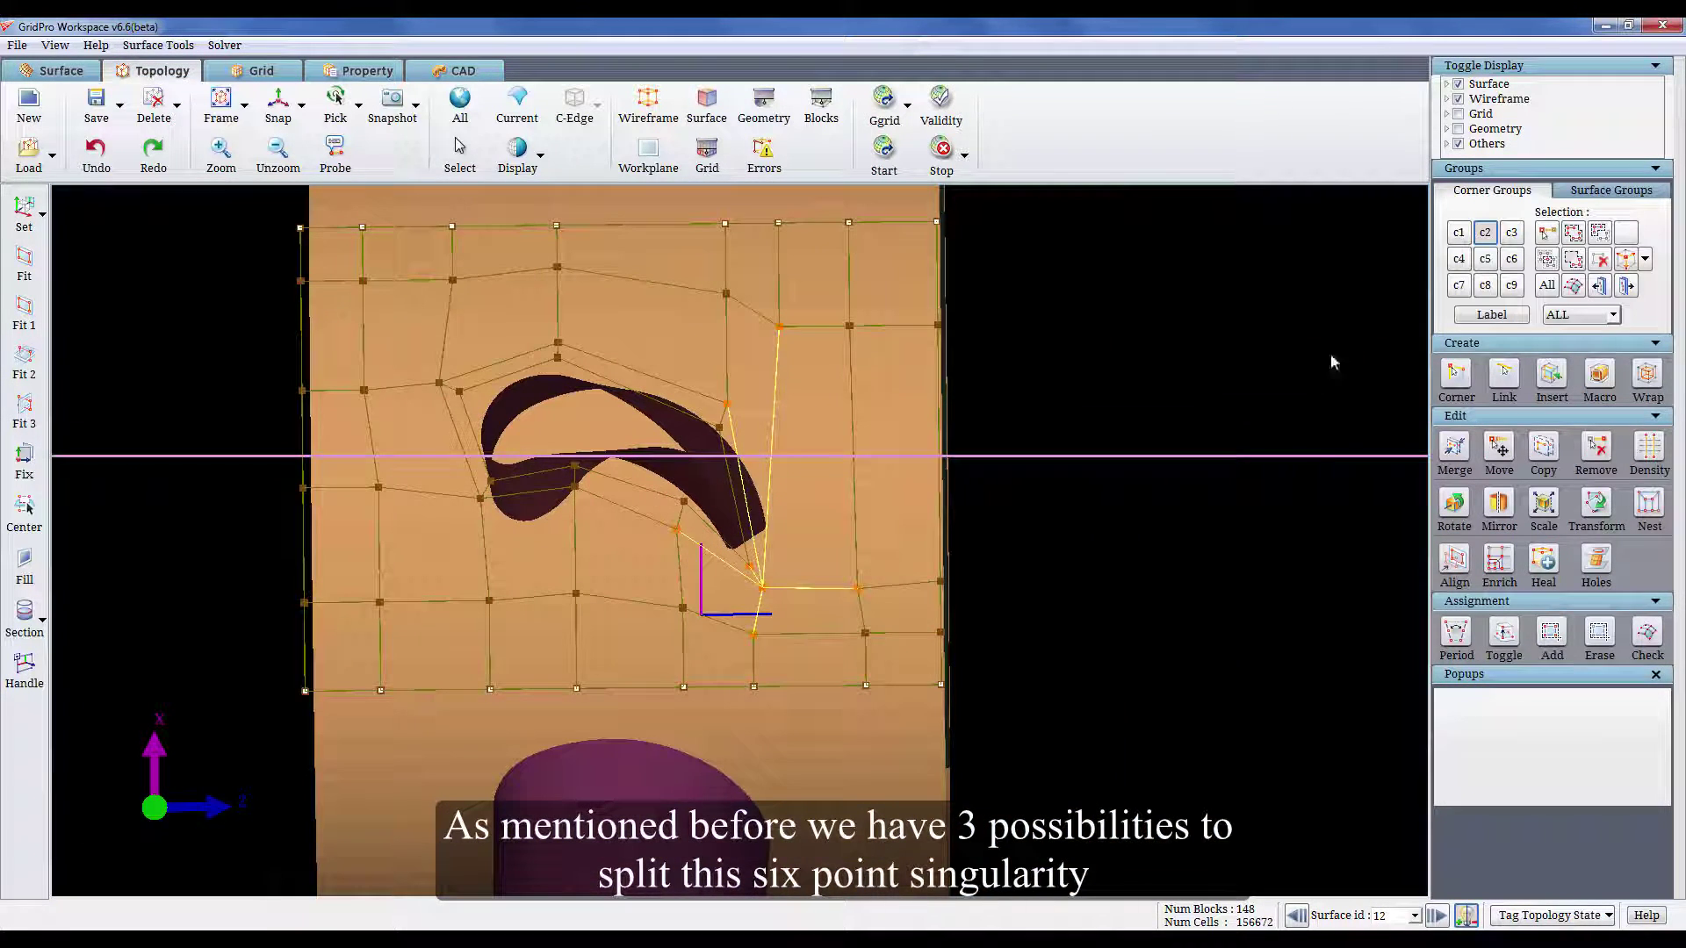
# Group in corner group c6 the corners from the blade's trailing edge through the six-point singularity to the nearest outer domain boundary.
pyautogui.click(1511, 258)
pyautogui.click(1623, 260)
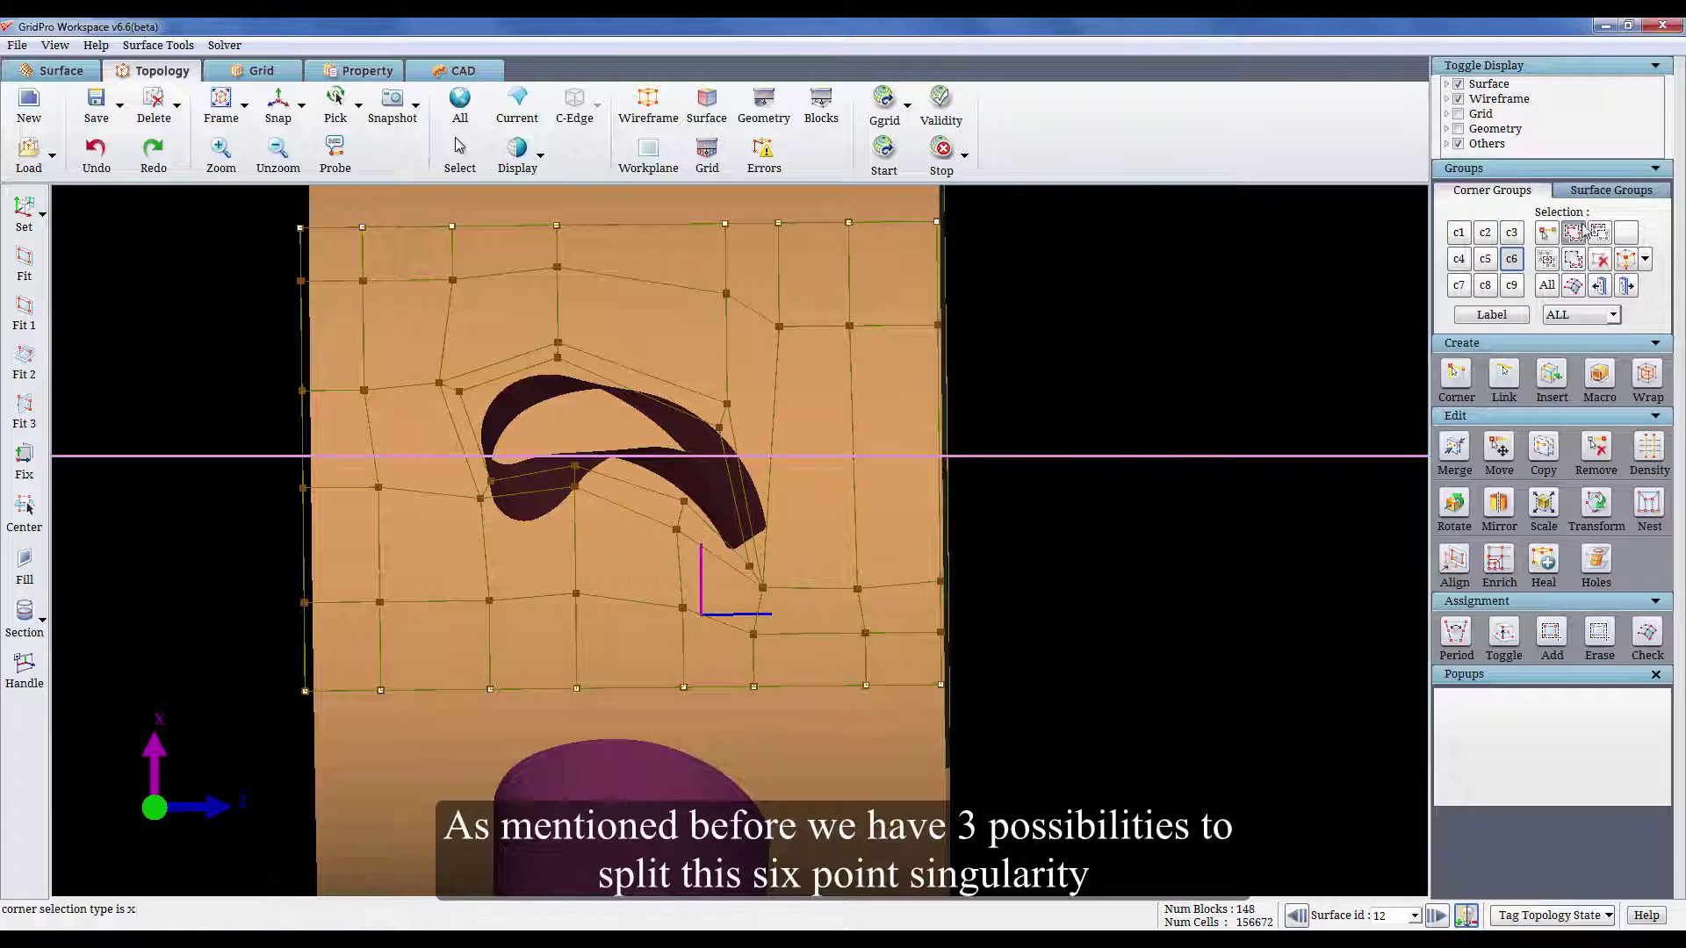
pyautogui.moveTo(733, 551); pyautogui.dragTo(972, 608)
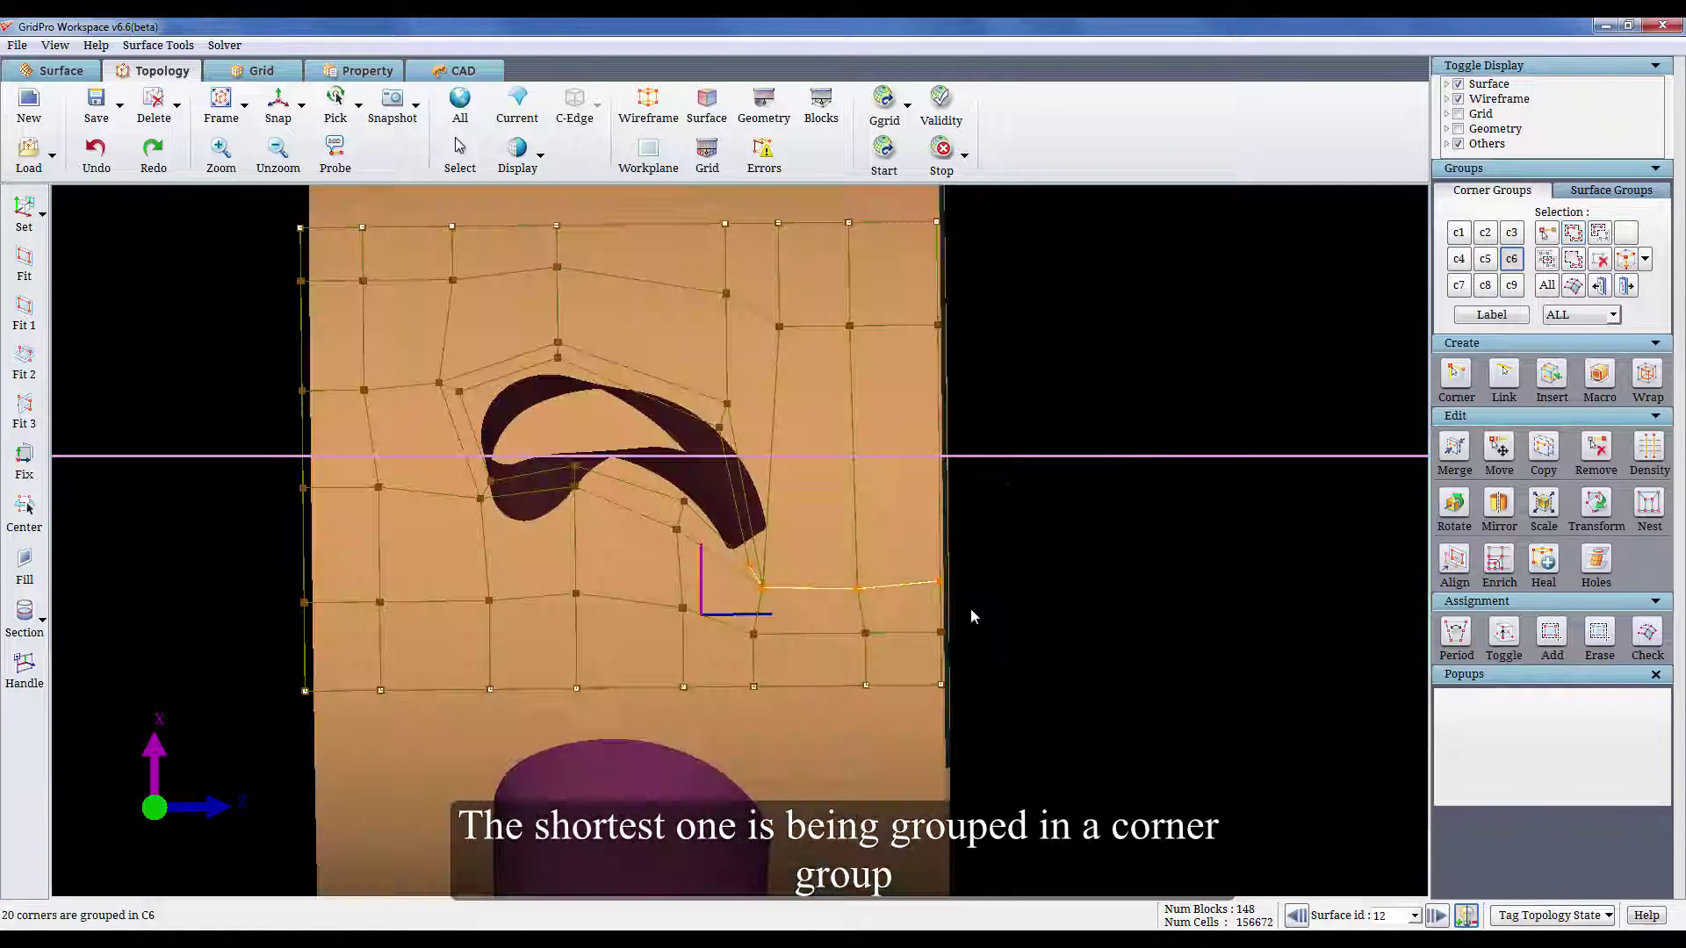
pyautogui.scroll(2, 962, 611)
pyautogui.scroll(1, 963, 613)
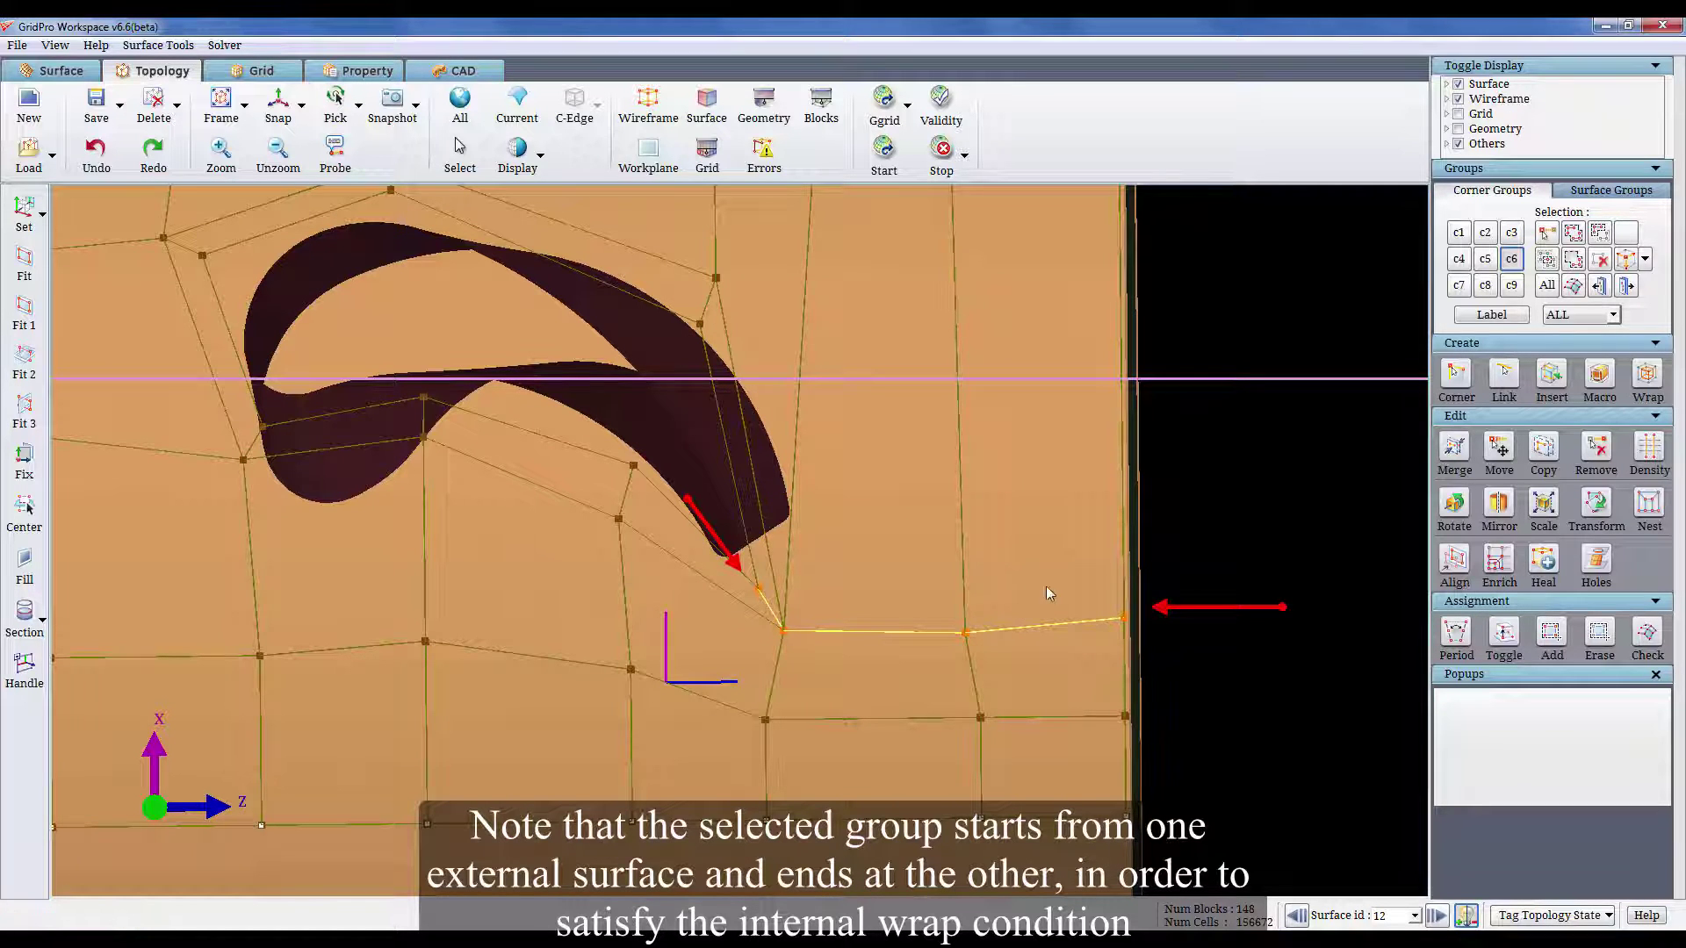
# View the alternative corner groups c7 and c8, and split group c6 with an internal-faces wrap at 5% offset length.
pyautogui.click(1457, 286)
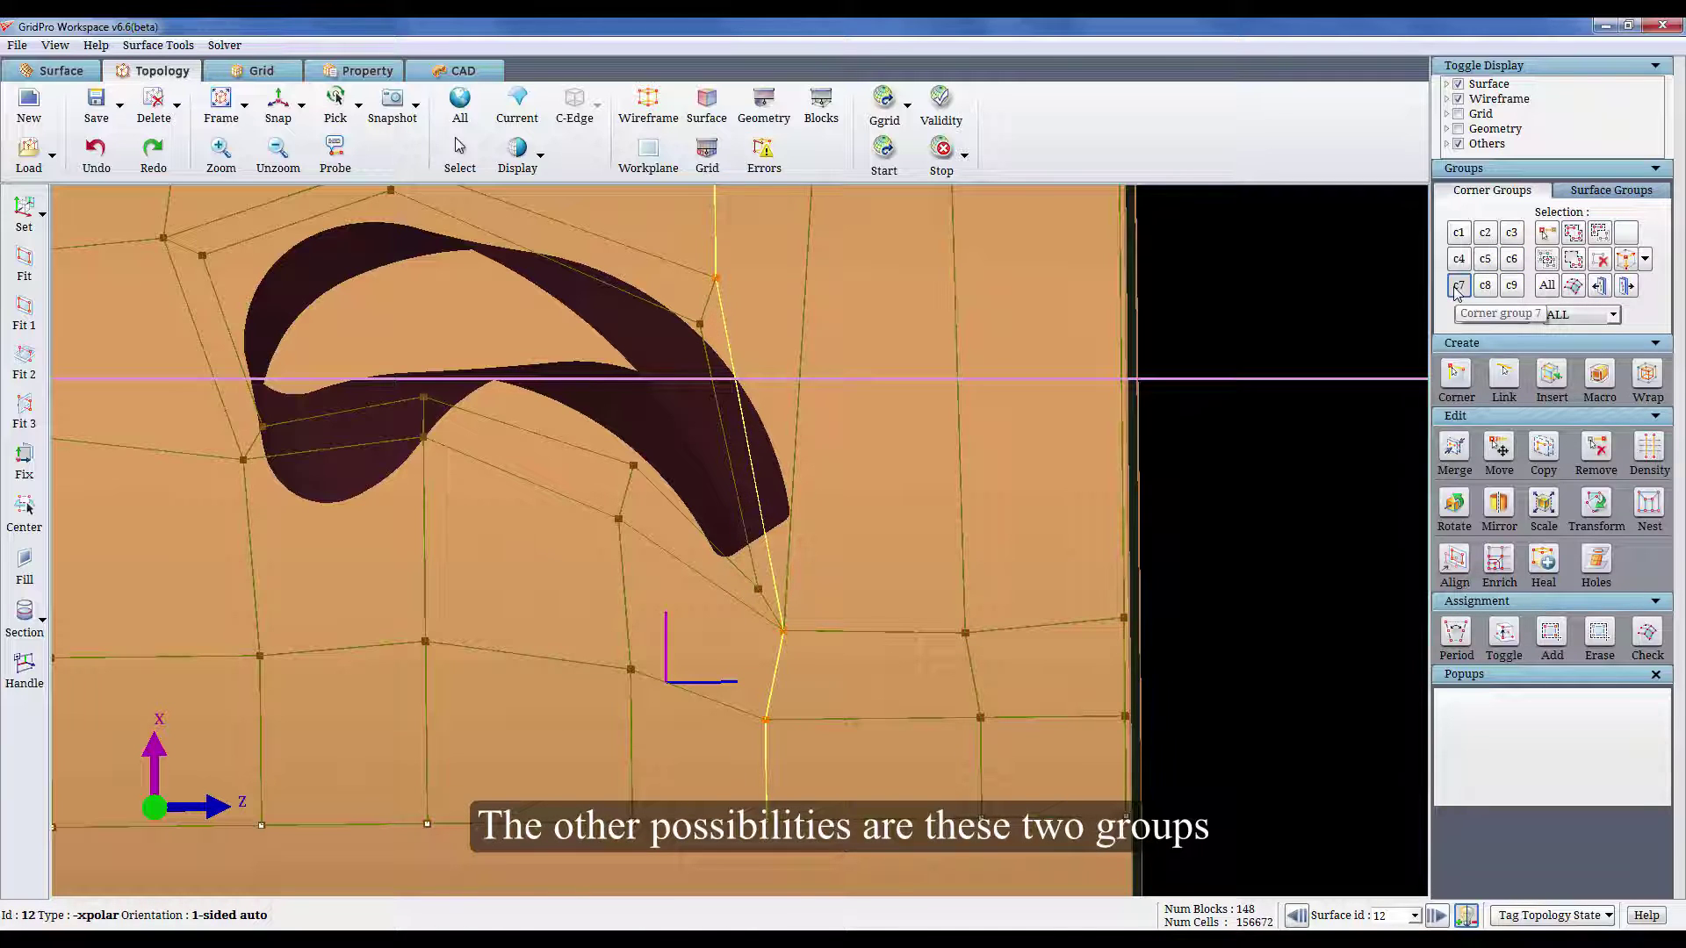
pyautogui.click(1486, 287)
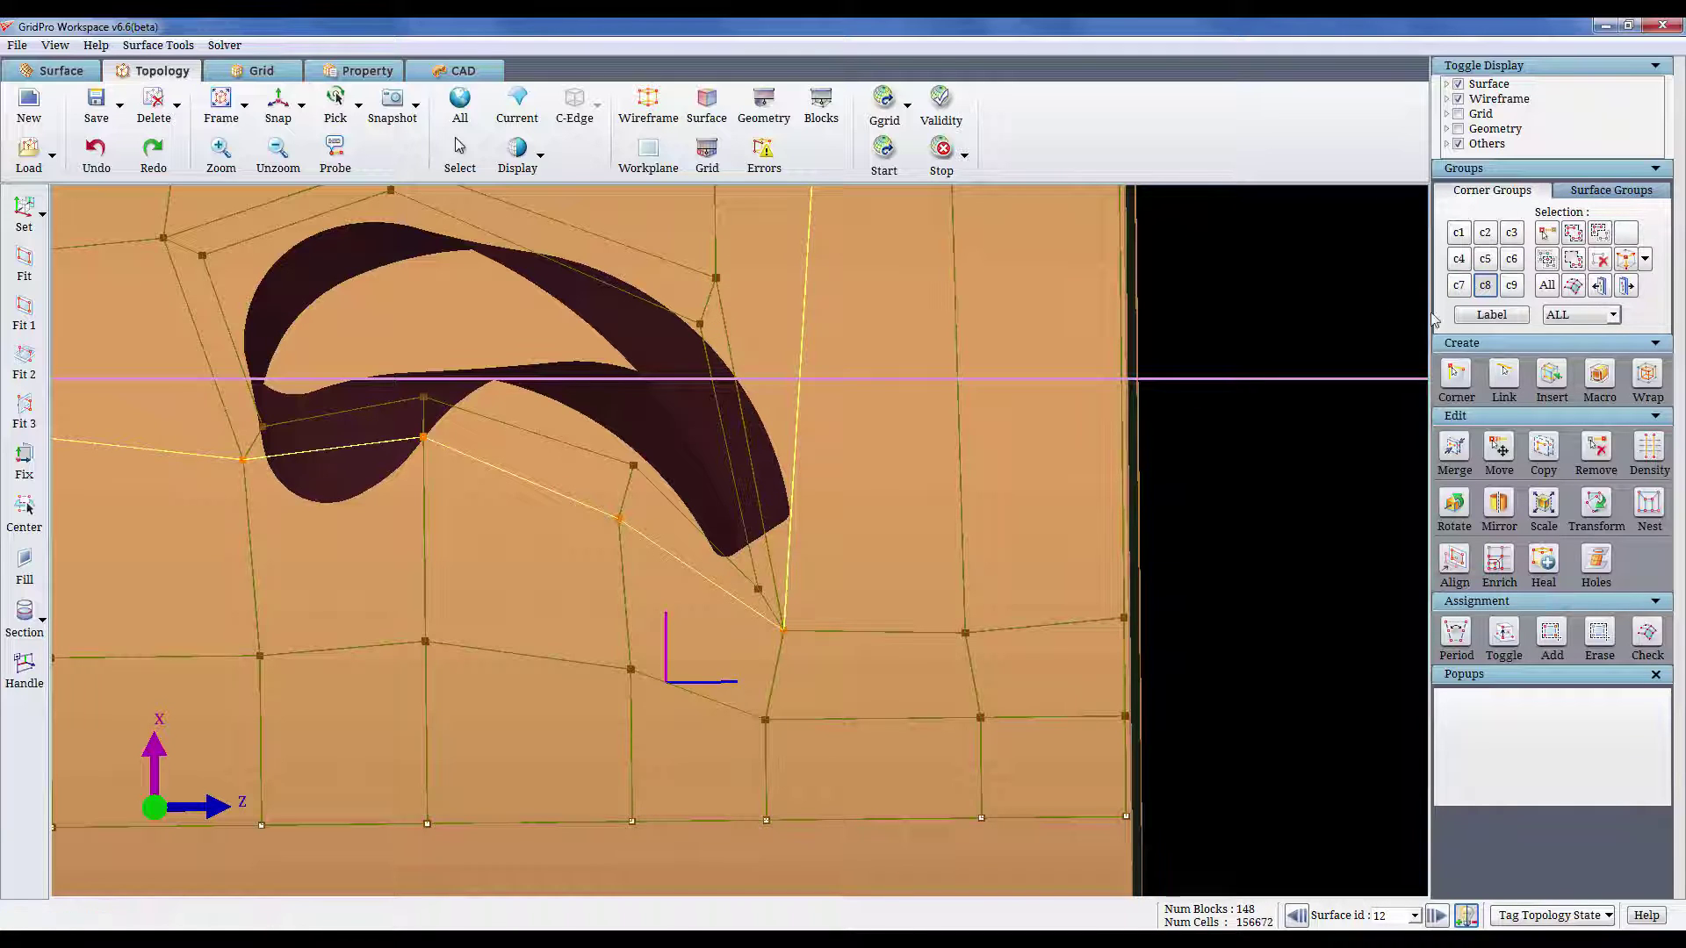
pyautogui.click(1510, 259)
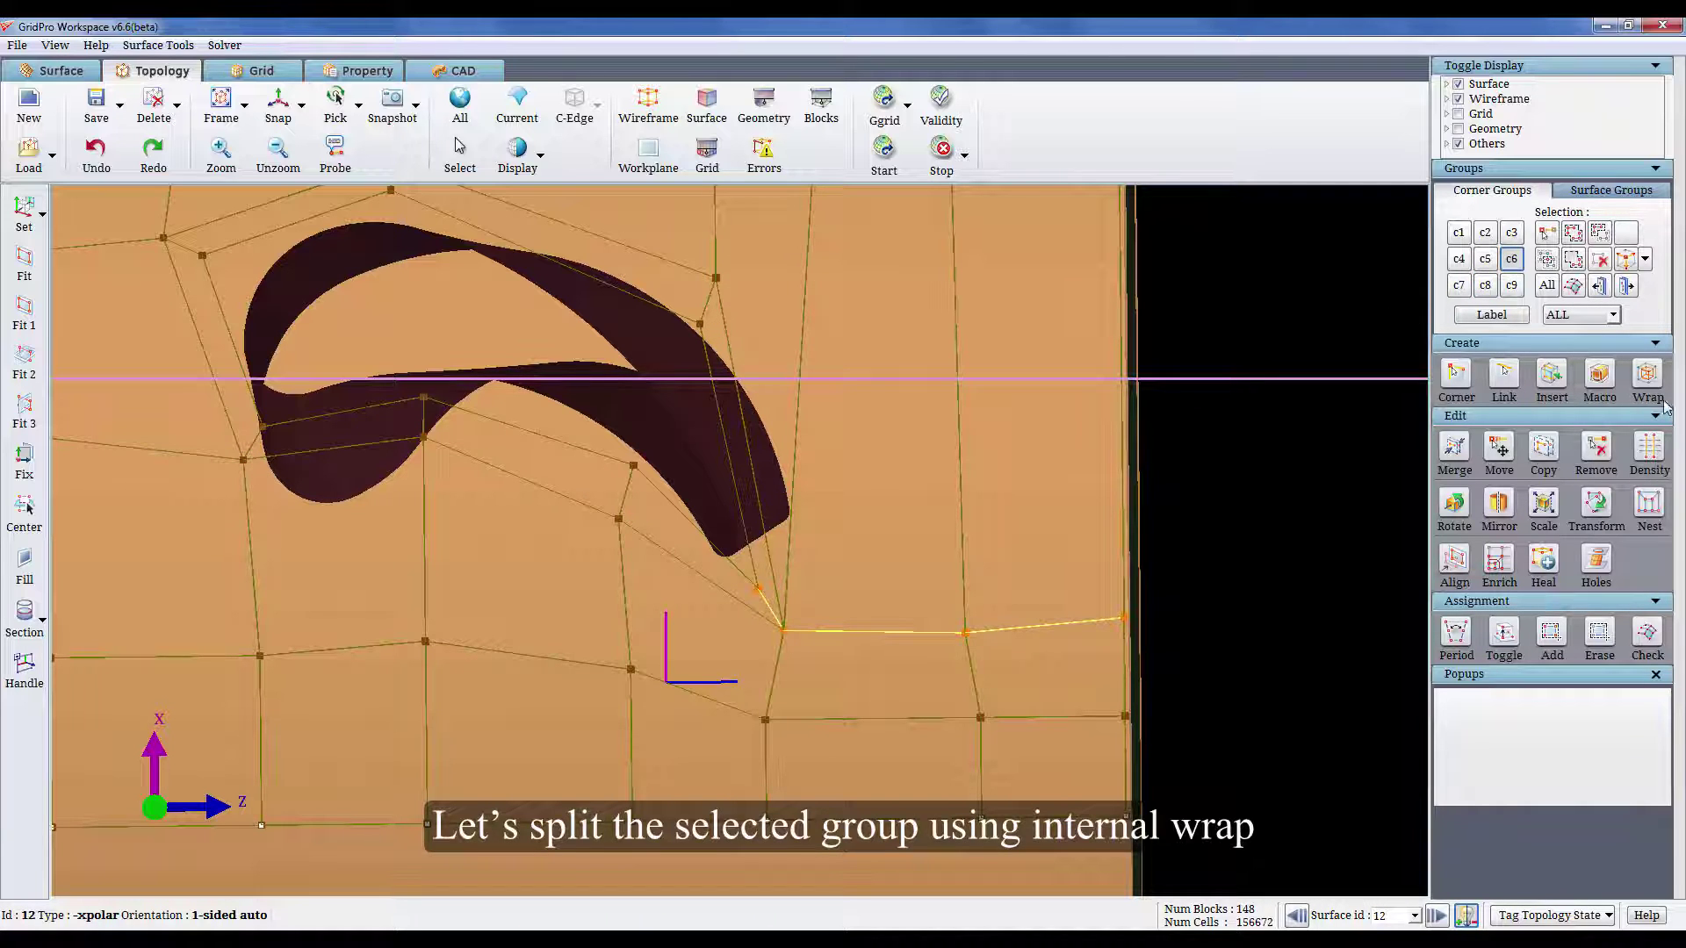
pyautogui.click(1648, 376)
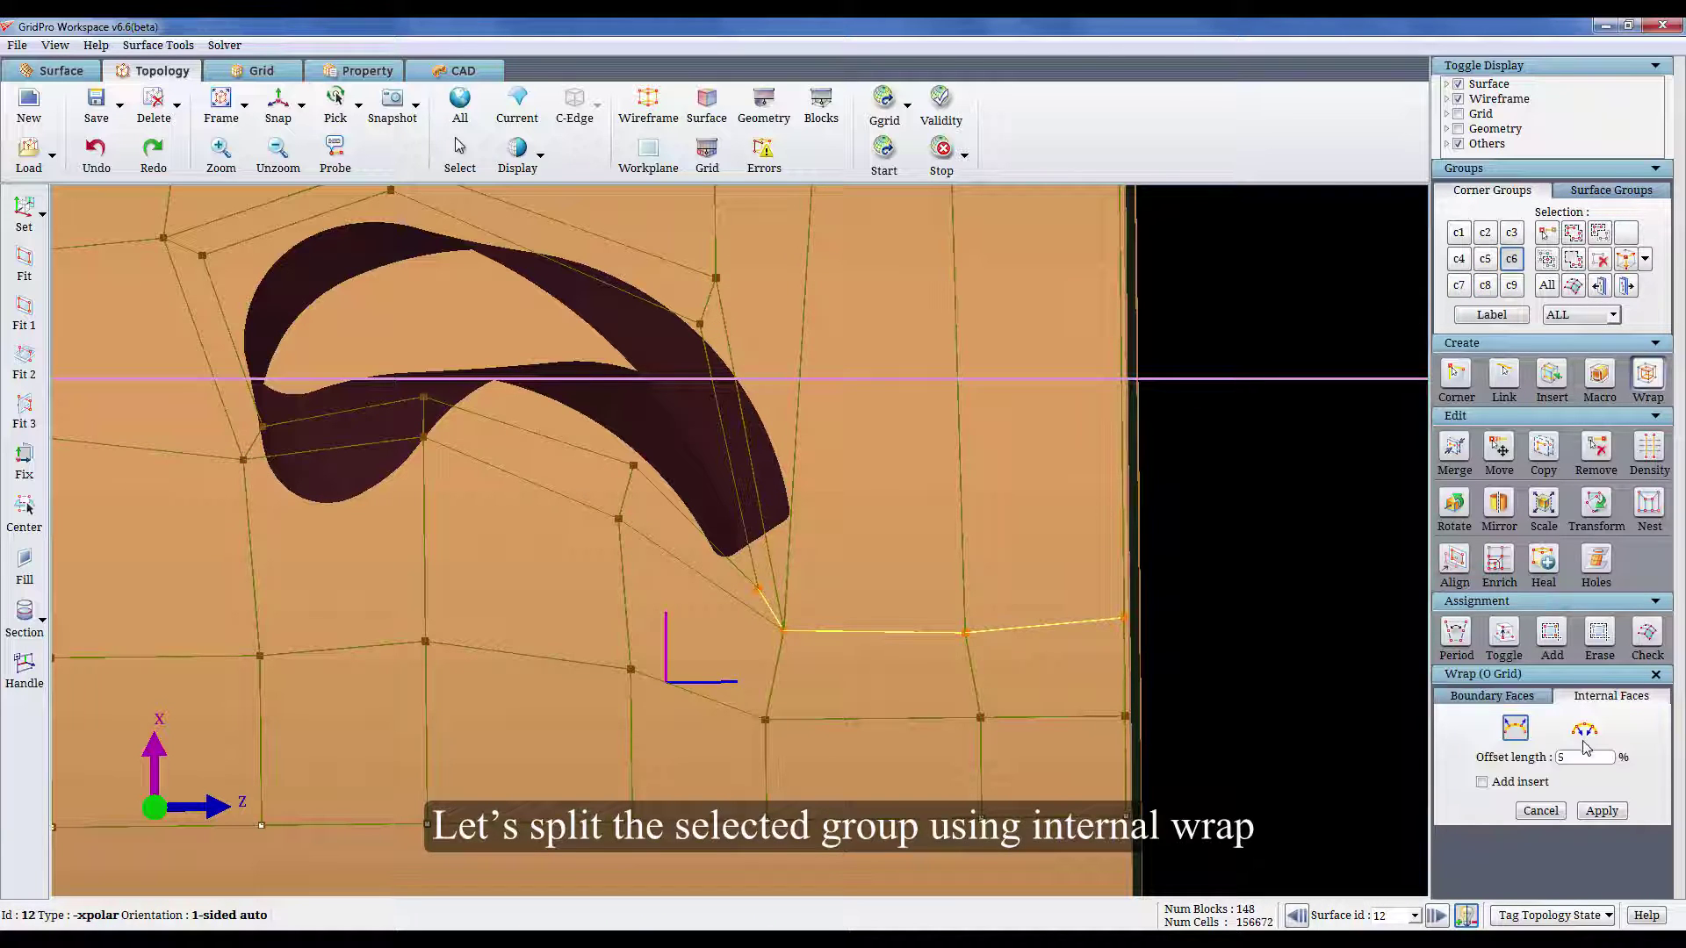
pyautogui.click(1602, 811)
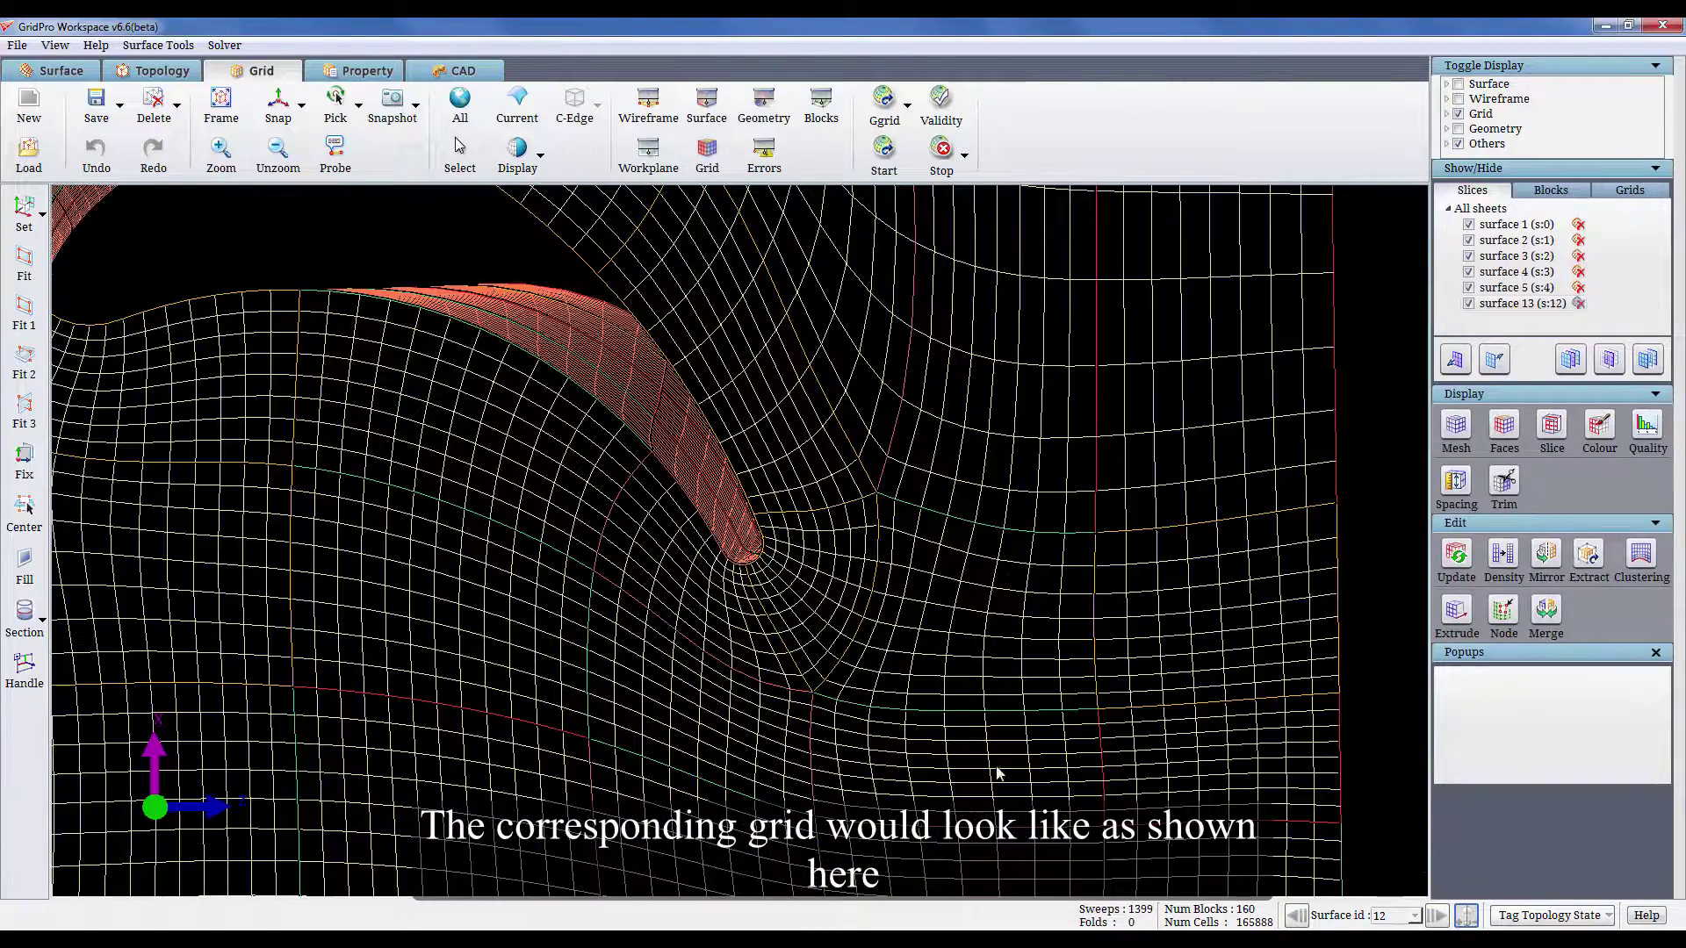
# Colour the grid sheets by block, inspect the blade's trailing-edge region, and close the colour settings.
pyautogui.scroll(3, 1001, 755)
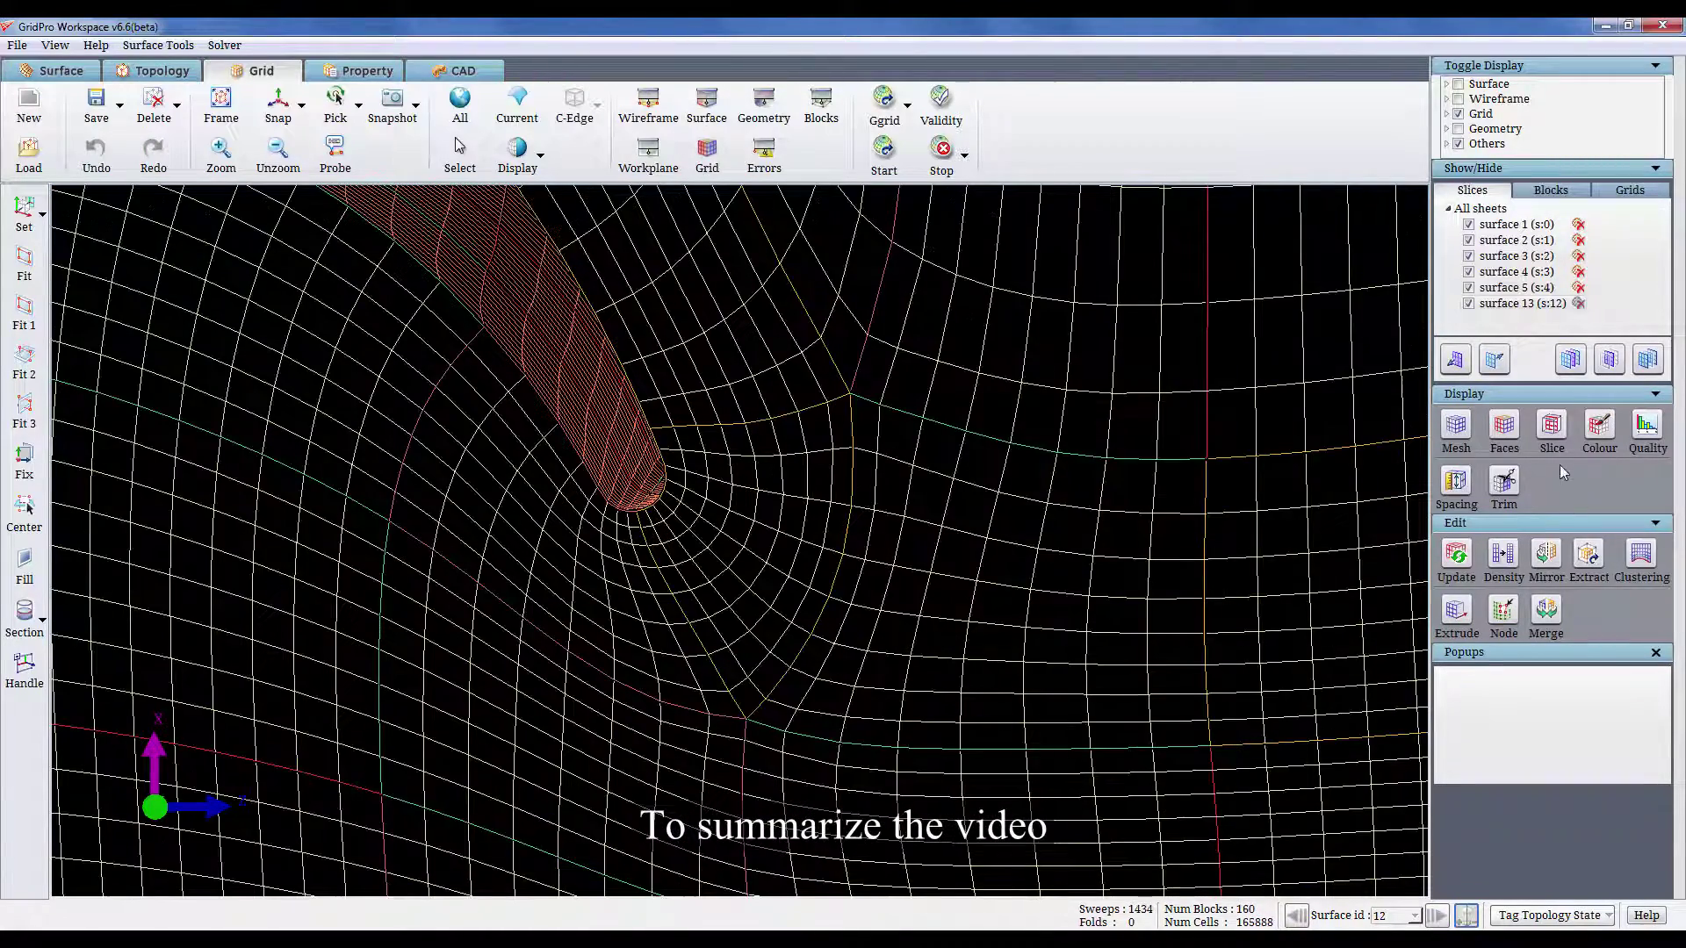
pyautogui.click(1599, 426)
pyautogui.click(1463, 734)
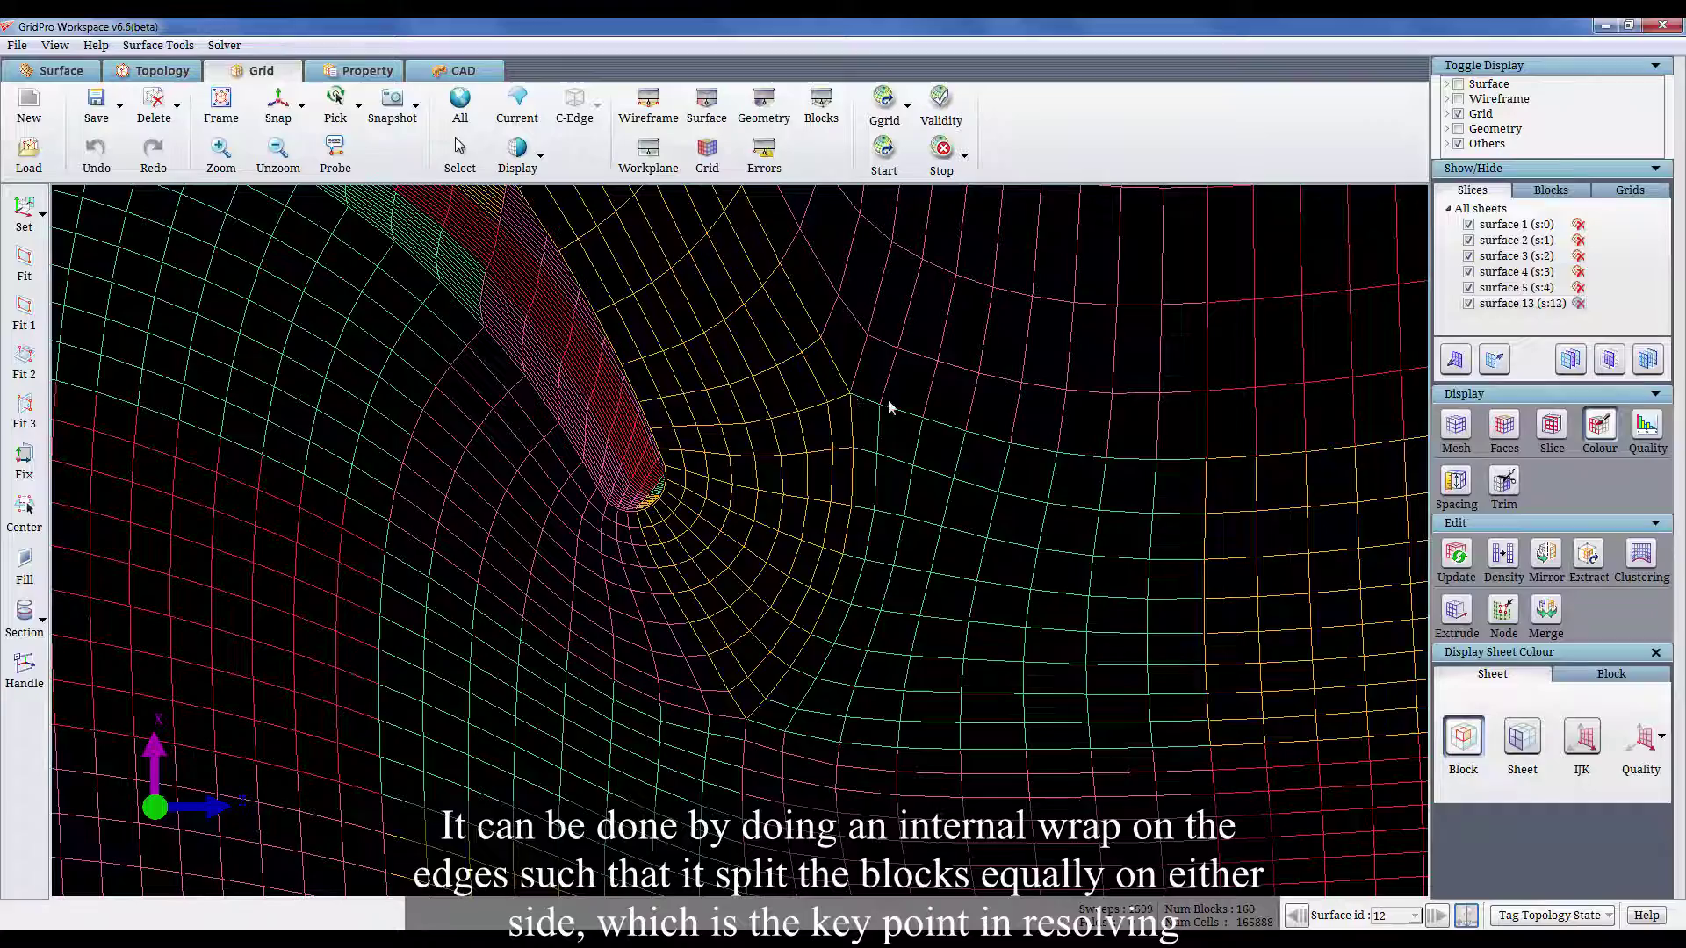
pyautogui.scroll(-2, 1035, 504)
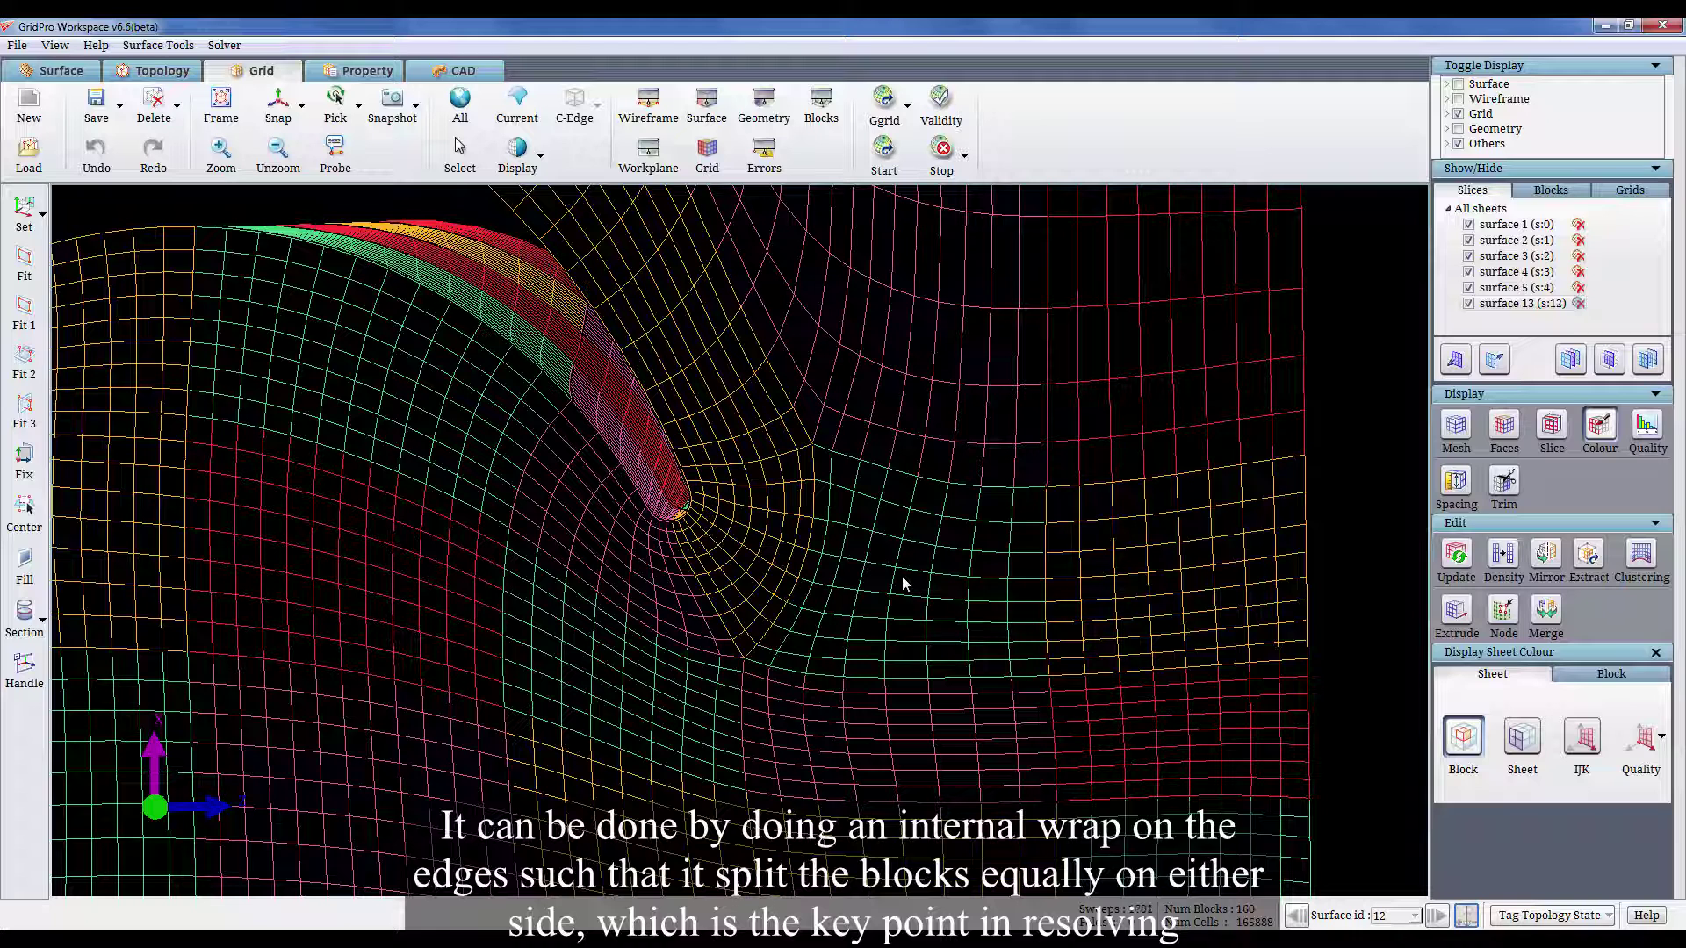
pyautogui.click(1656, 655)
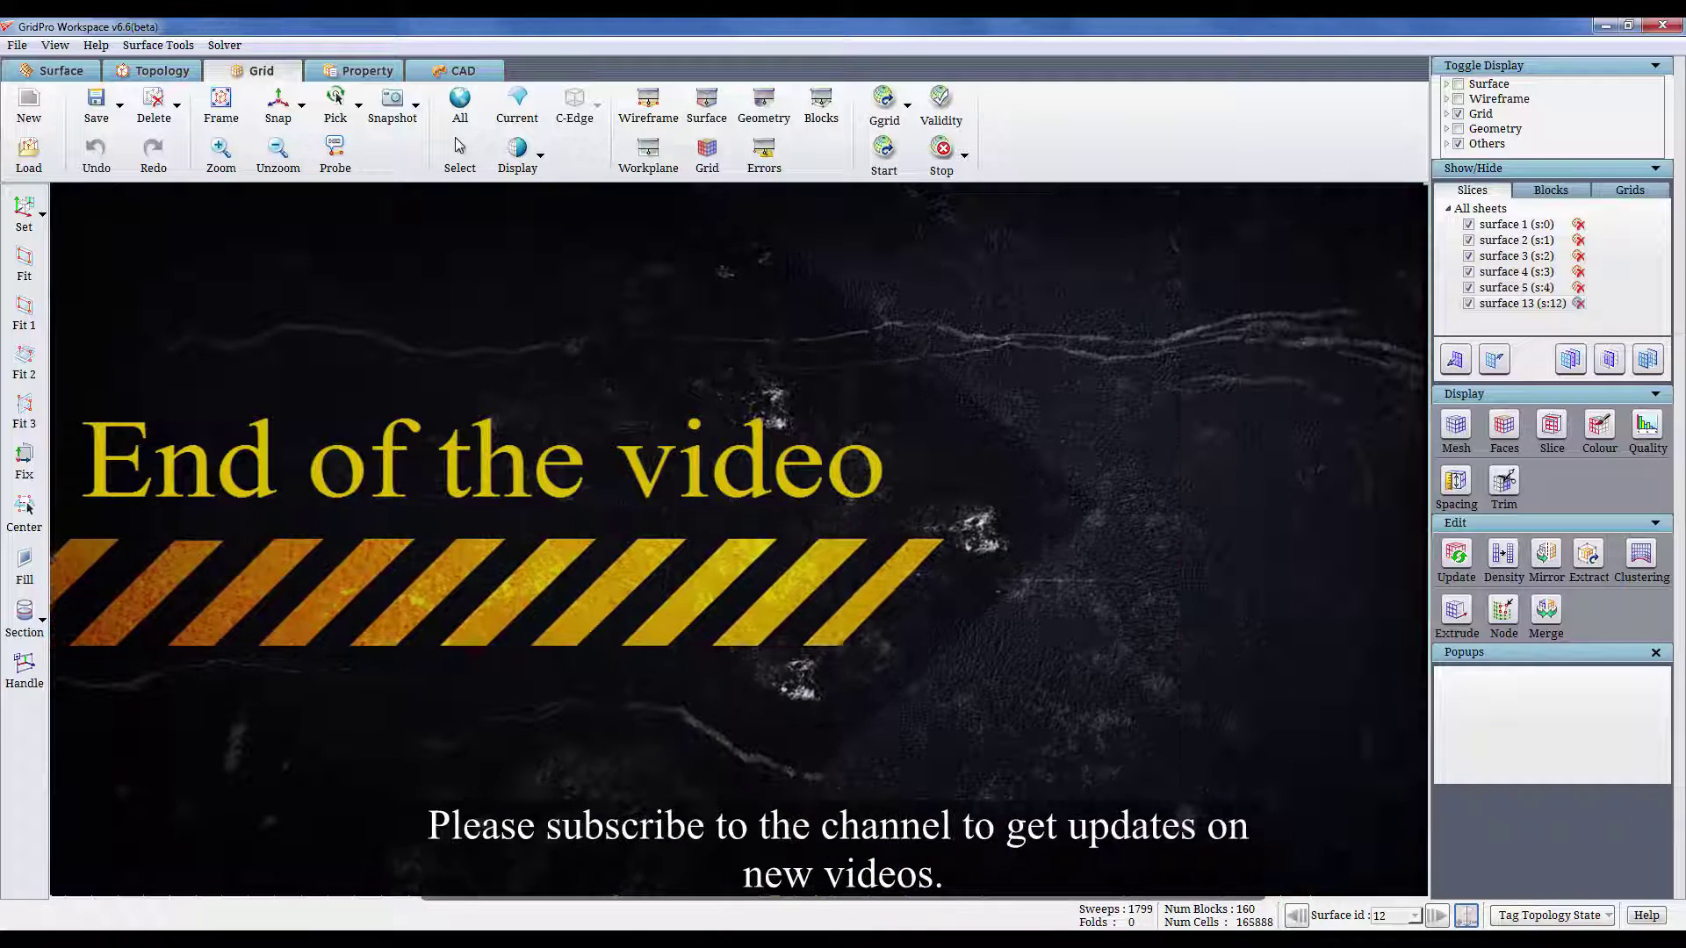